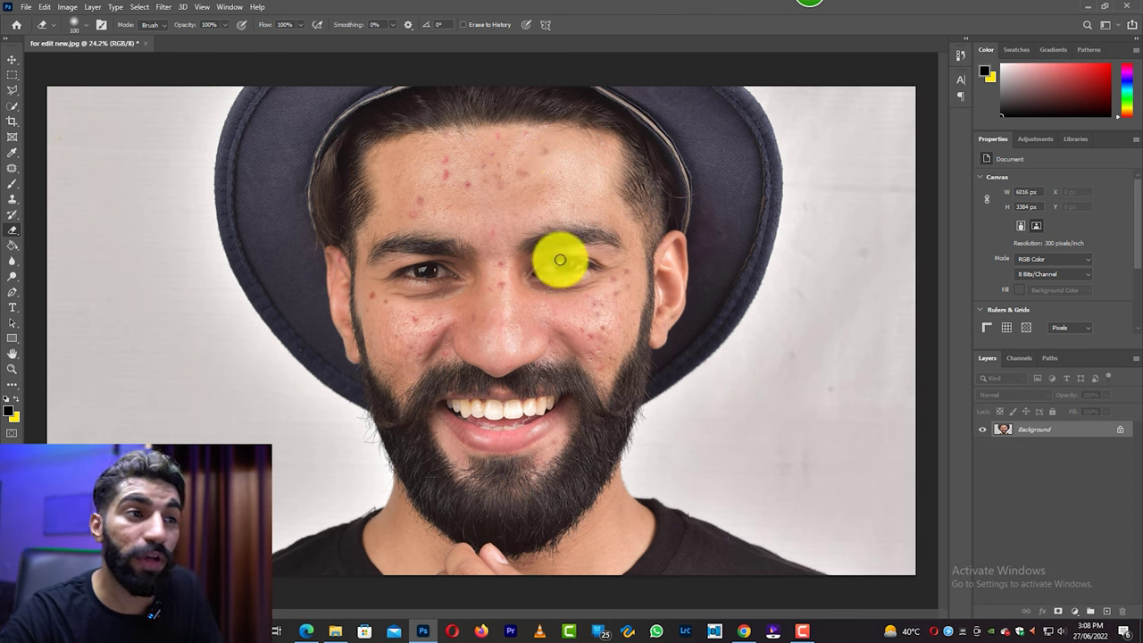
Step: Preview Retouch4me Heal on the portrait, compare it, and close without applying
{"action": "scroll", "coordinate": [493, 162], "scroll_direction": "up", "scroll_amount": 2}
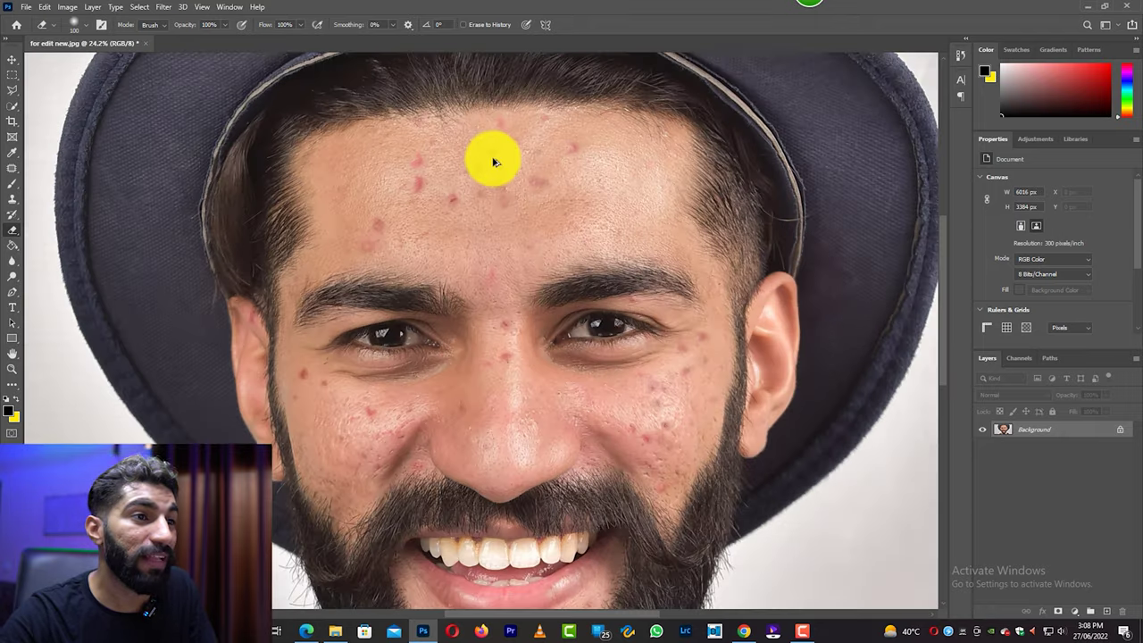
{"action": "scroll", "coordinate": [493, 162], "scroll_direction": "up", "scroll_amount": 1}
{"action": "scroll", "coordinate": [498, 178], "scroll_direction": "down", "scroll_amount": 3}
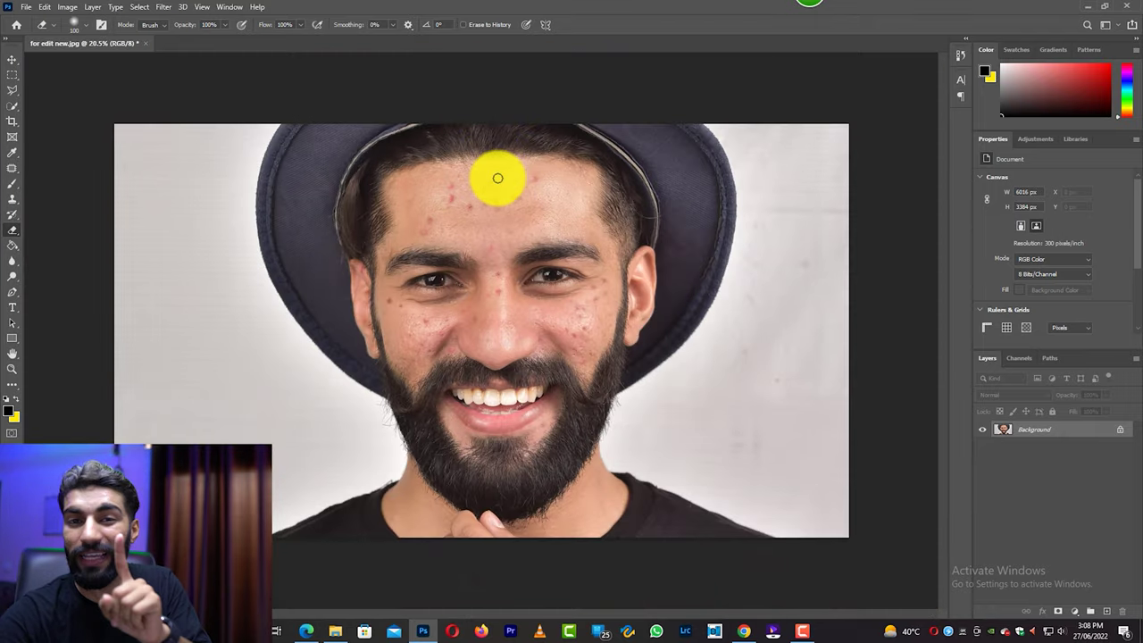
{"action": "left_click", "coordinate": [164, 7]}
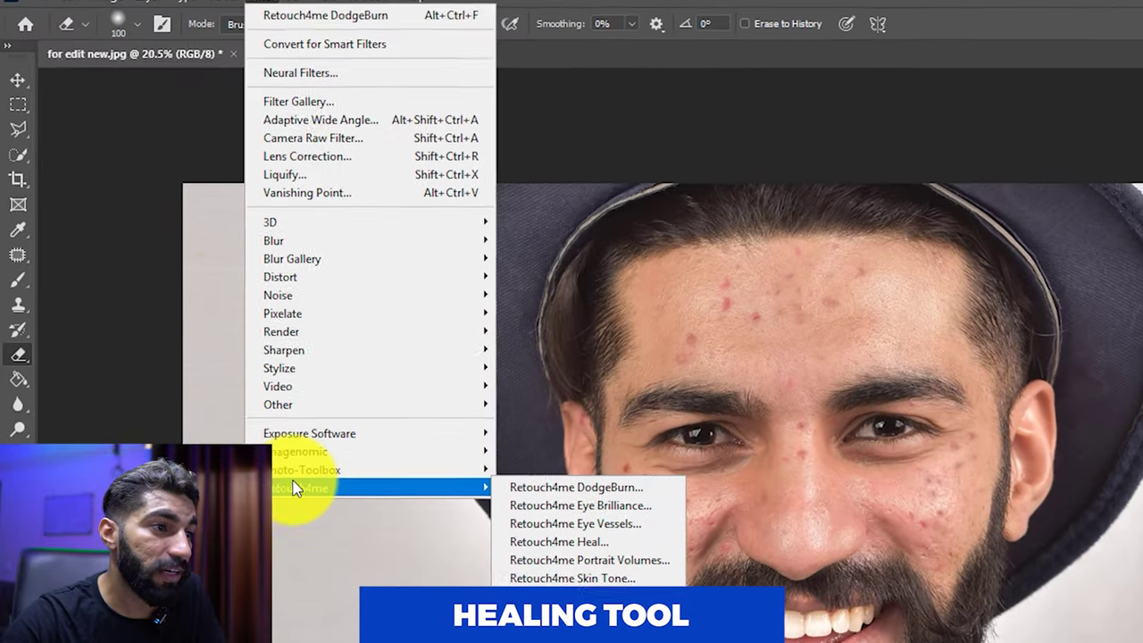
{"action": "mouse_move", "coordinate": [310, 510]}
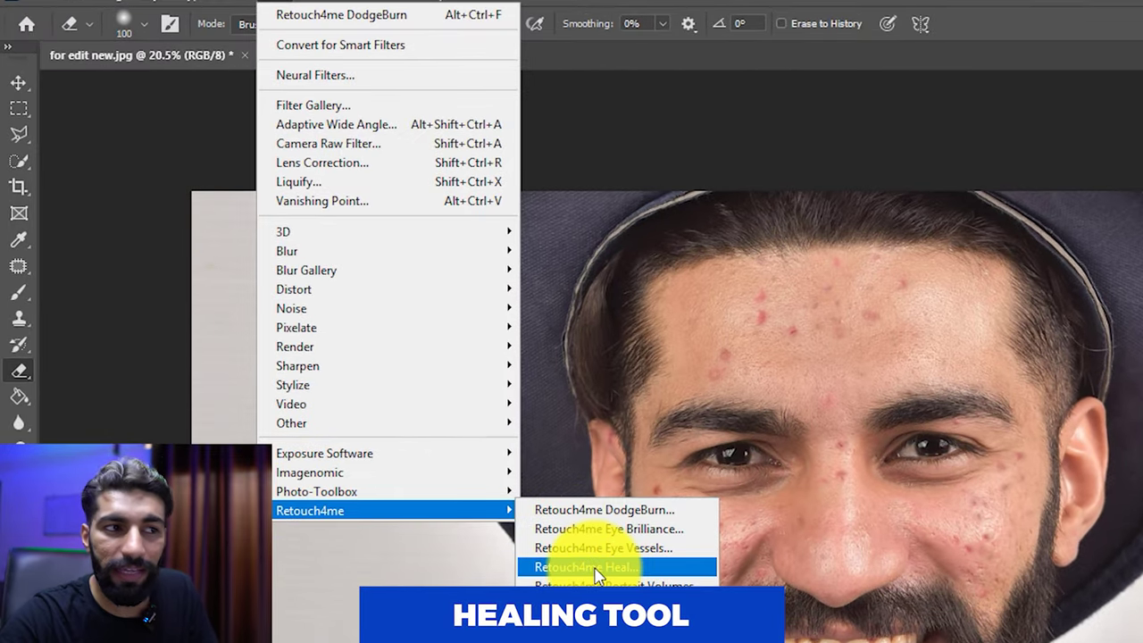
{"action": "left_click", "coordinate": [596, 576]}
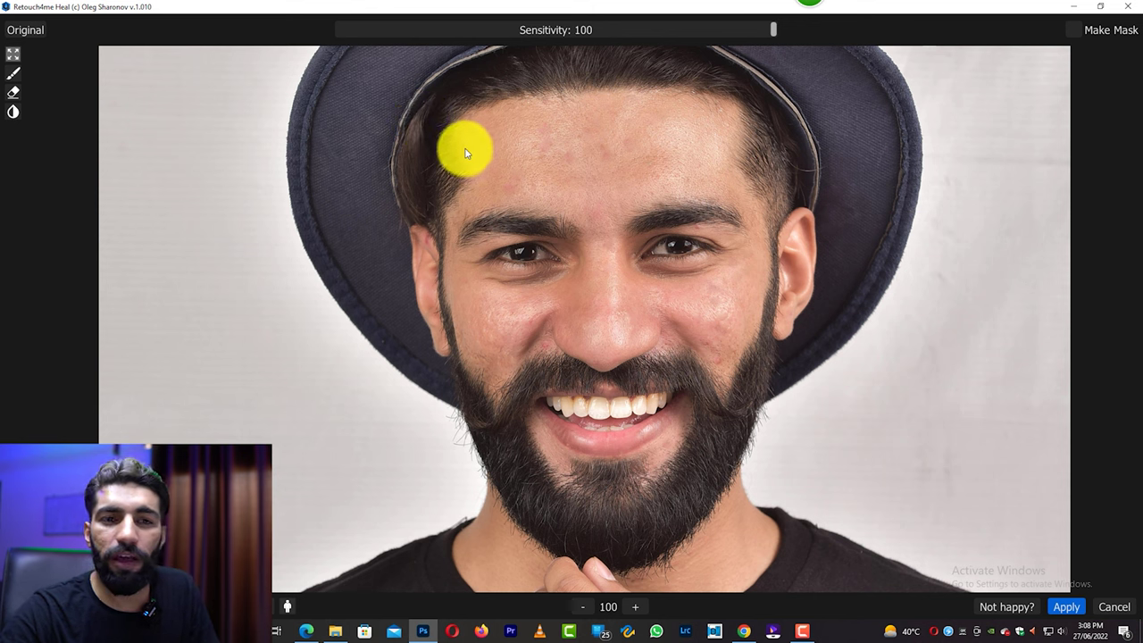
{"action": "left_click", "coordinate": [21, 34]}
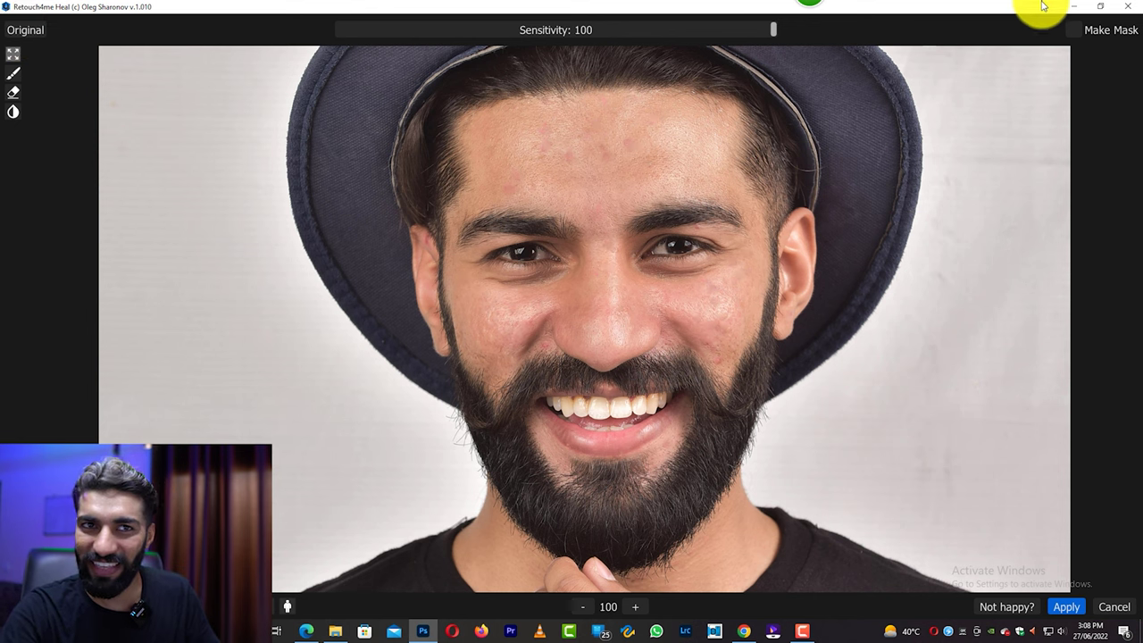
{"action": "left_click", "coordinate": [1130, 7]}
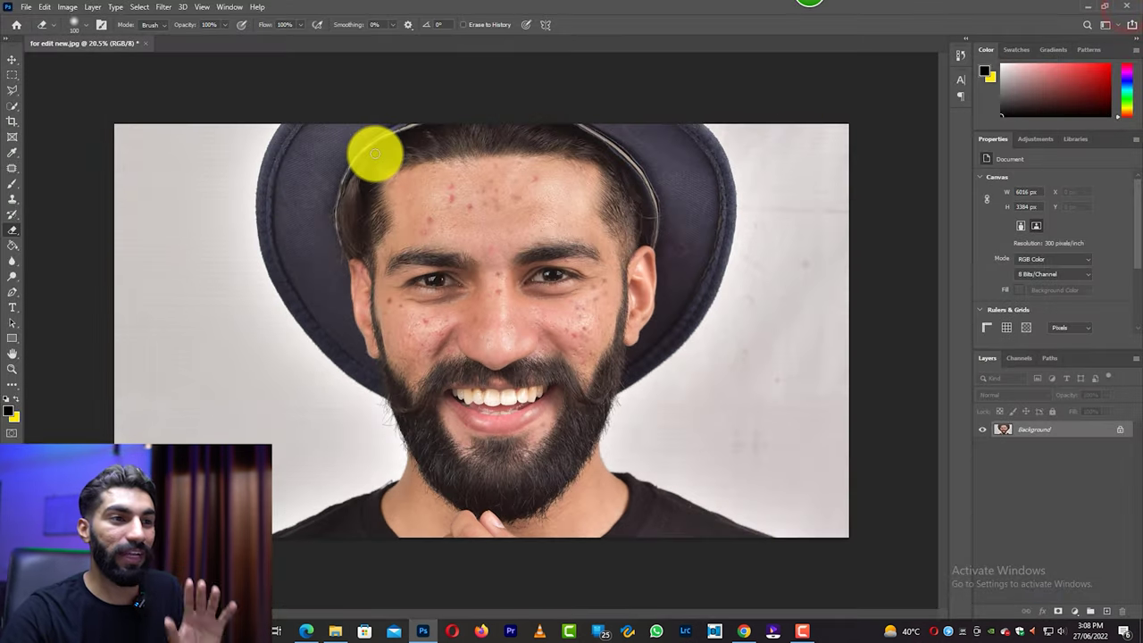
Step: Relaunch Retouch4me Heal, apply it, and zoom in to check the healed forehead and cheeks
{"action": "left_click", "coordinate": [164, 7]}
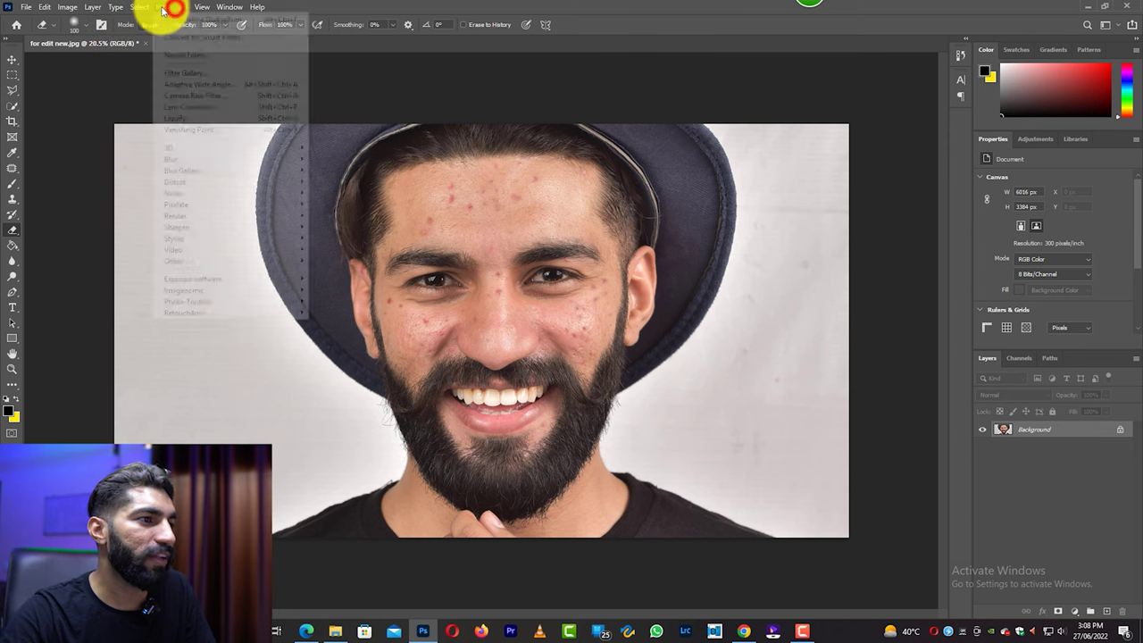
{"action": "left_click", "coordinate": [163, 8]}
{"action": "left_click", "coordinate": [164, 7]}
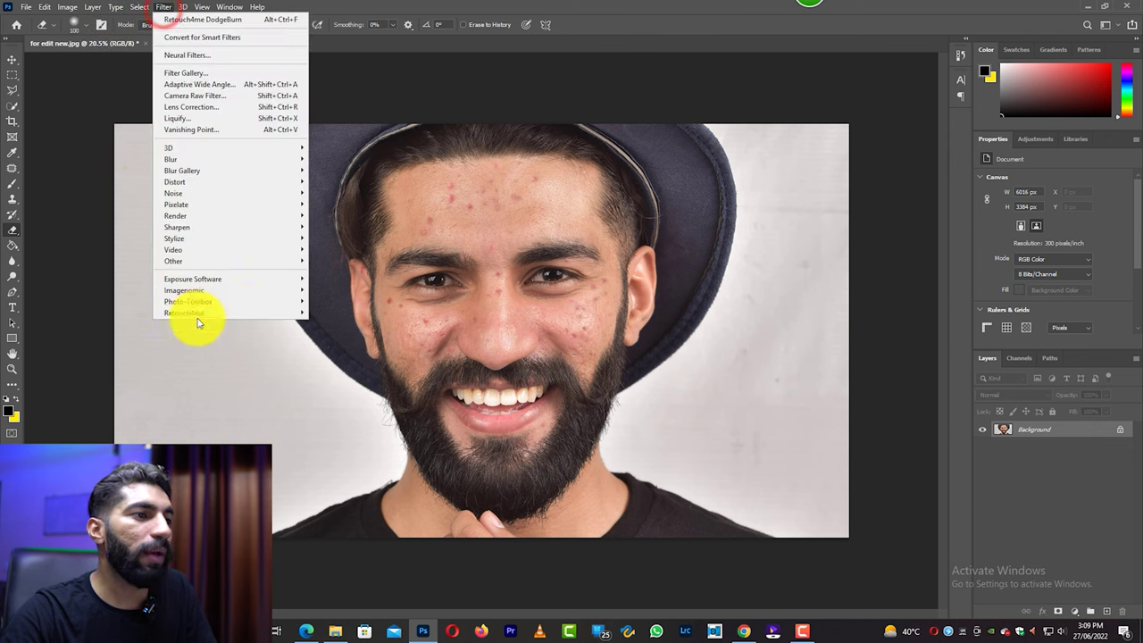
{"action": "left_click", "coordinate": [368, 347]}
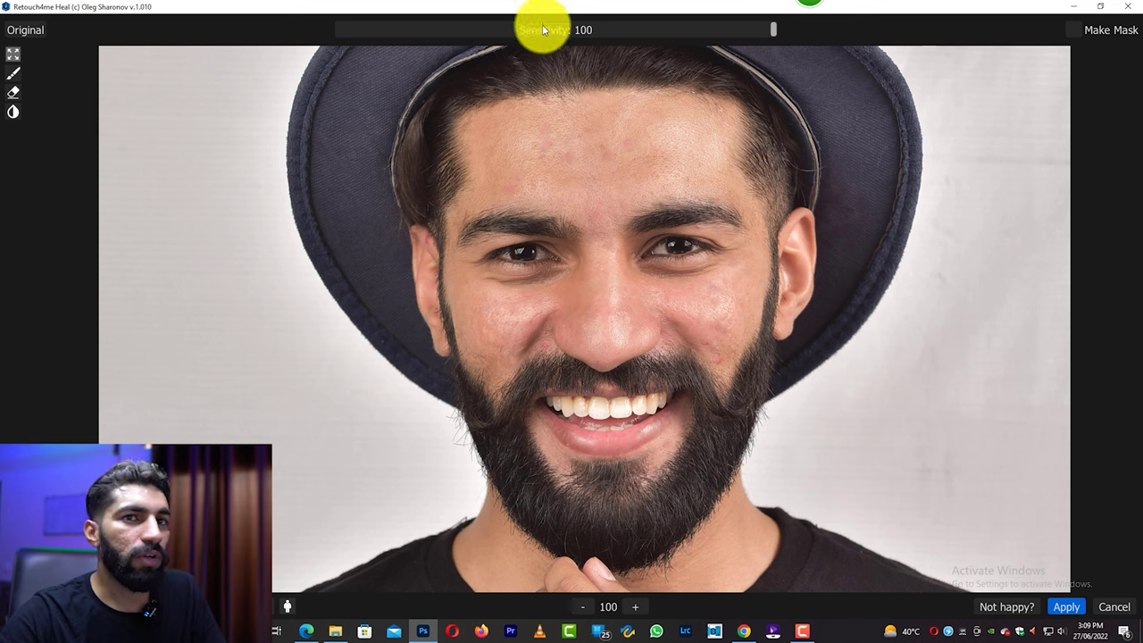
{"action": "left_click", "coordinate": [1071, 610]}
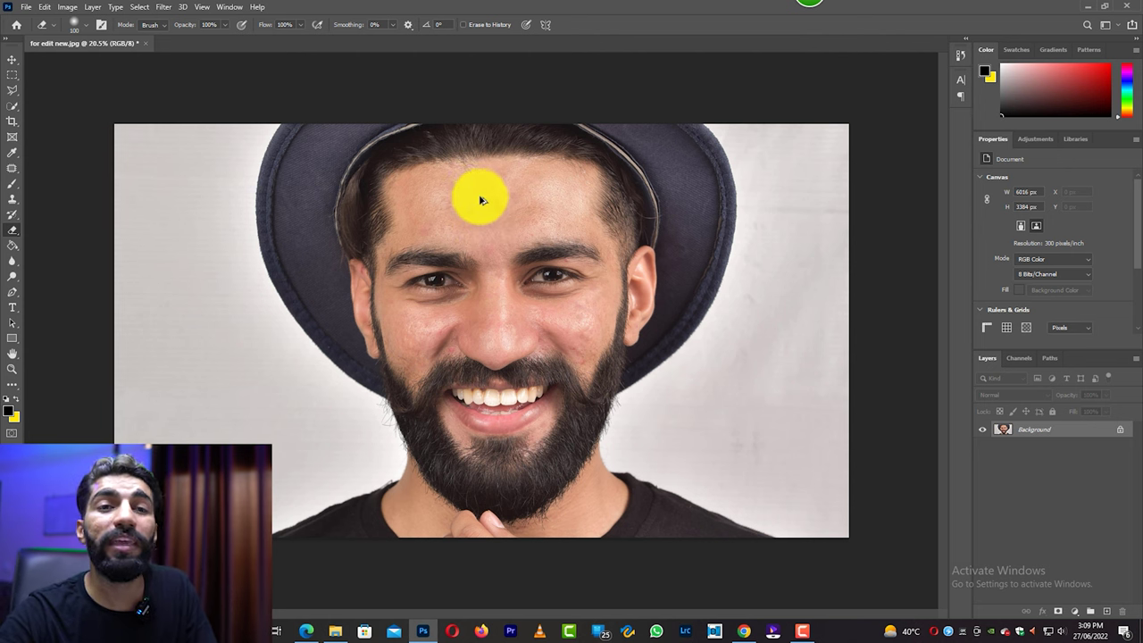
{"action": "scroll", "coordinate": [488, 220], "scroll_direction": "up", "scroll_amount": 2}
{"action": "scroll", "coordinate": [477, 191], "scroll_direction": "up", "scroll_amount": 2}
{"action": "scroll", "coordinate": [473, 184], "scroll_direction": "up", "scroll_amount": 1}
{"action": "scroll", "coordinate": [497, 231], "scroll_direction": "down", "scroll_amount": 2}
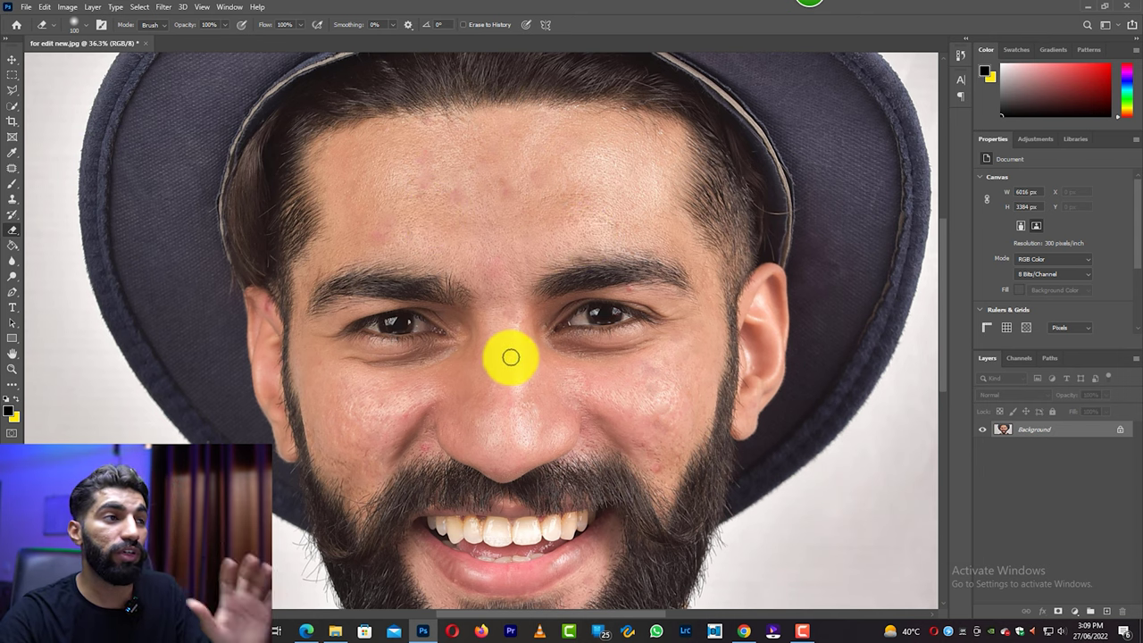
{"action": "left_click", "coordinate": [162, 7]}
{"action": "mouse_move", "coordinate": [316, 506]}
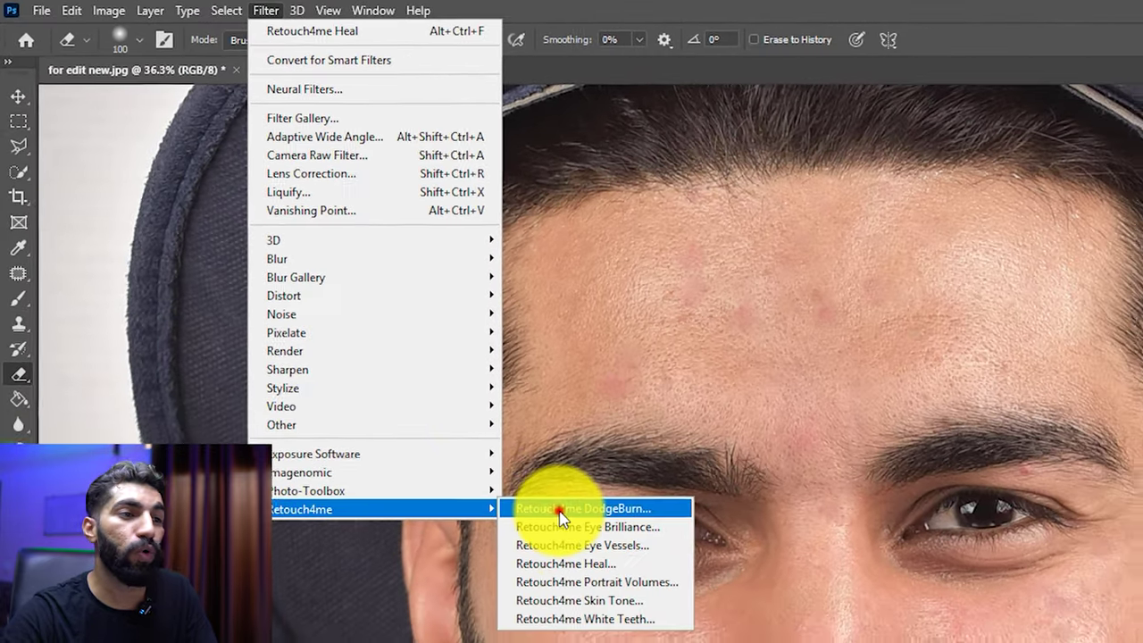
Step: Launch Retouch4me DodgeBurn from the Retouch4me filter submenu
{"action": "left_click", "coordinate": [503, 454]}
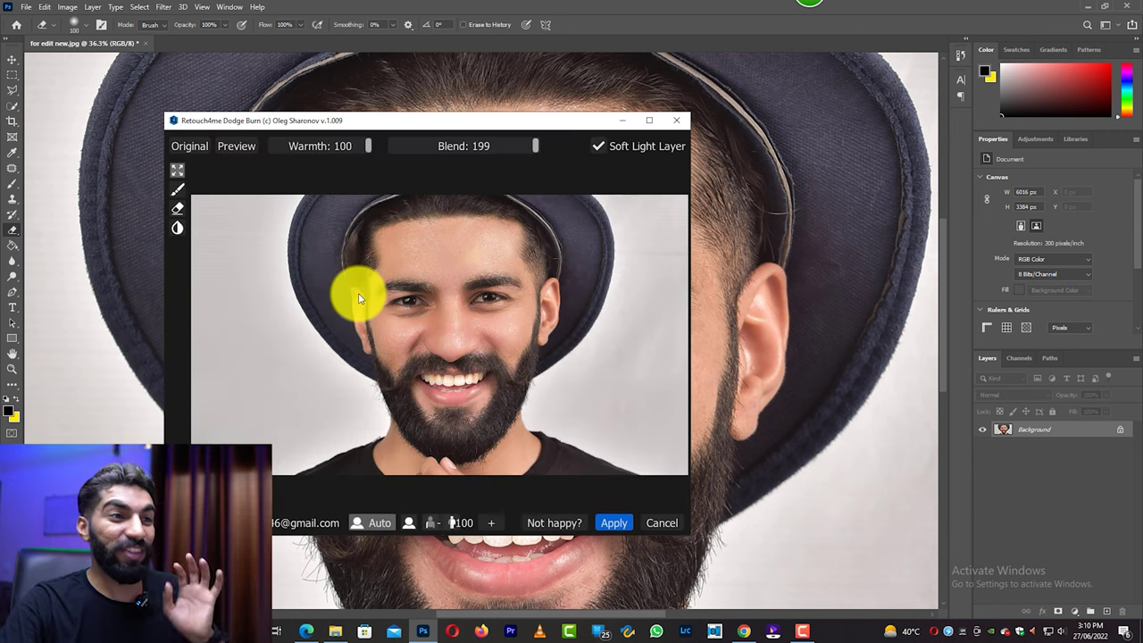
Step: Maximize the Dodge Burn window and toggle Original to compare with the preview
{"action": "left_click", "coordinate": [649, 120]}
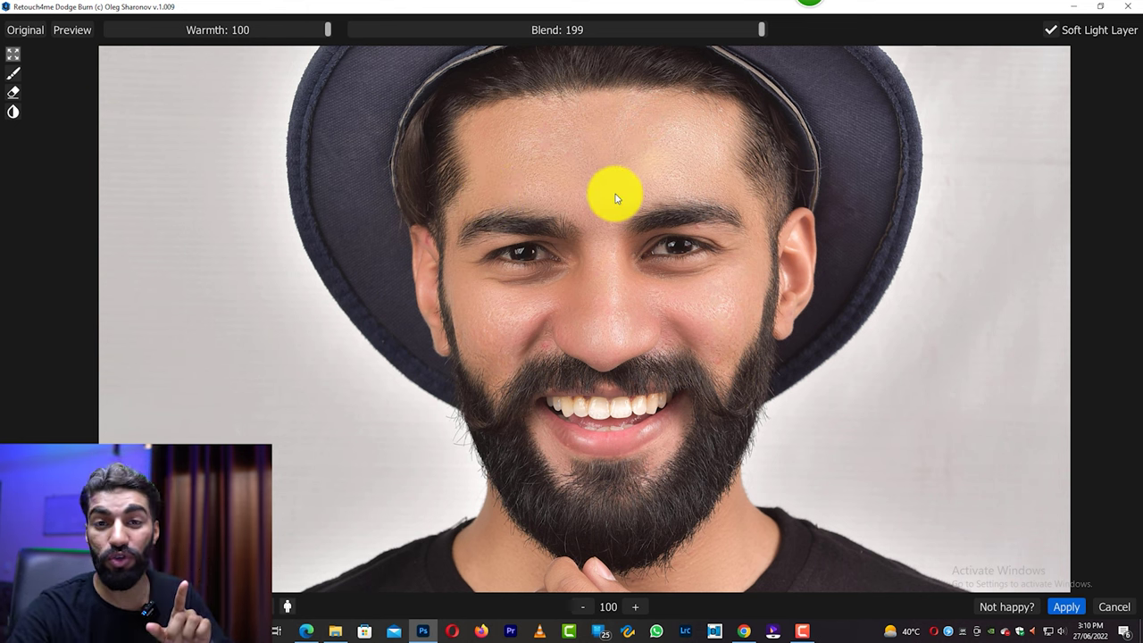
{"action": "left_click", "coordinate": [40, 32]}
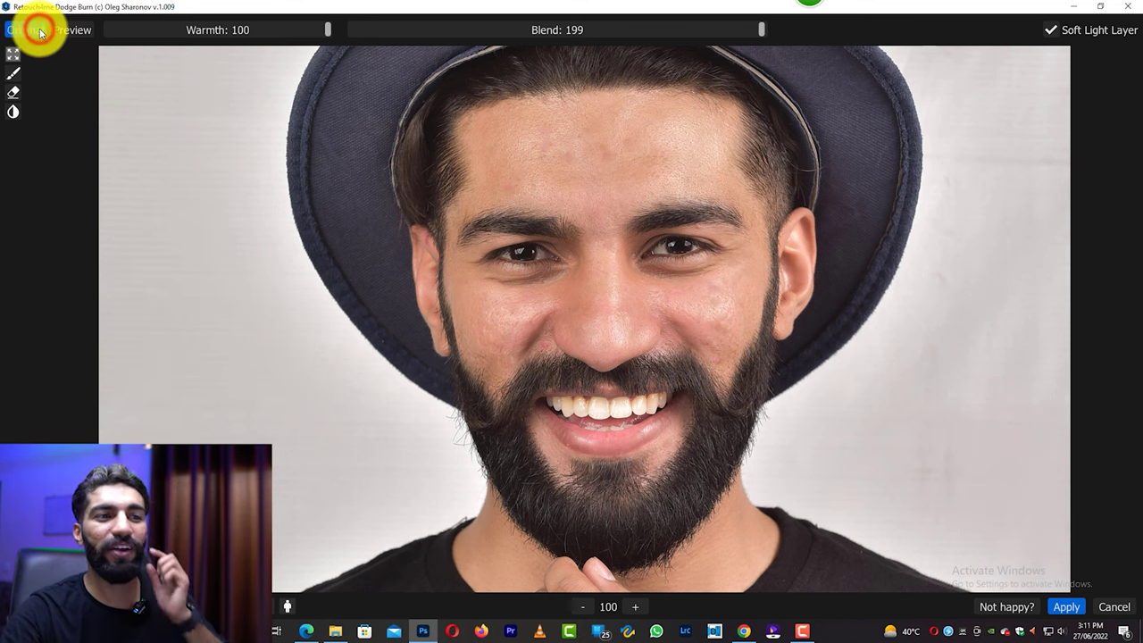
{"action": "left_click", "coordinate": [40, 33]}
{"action": "left_click", "coordinate": [40, 32]}
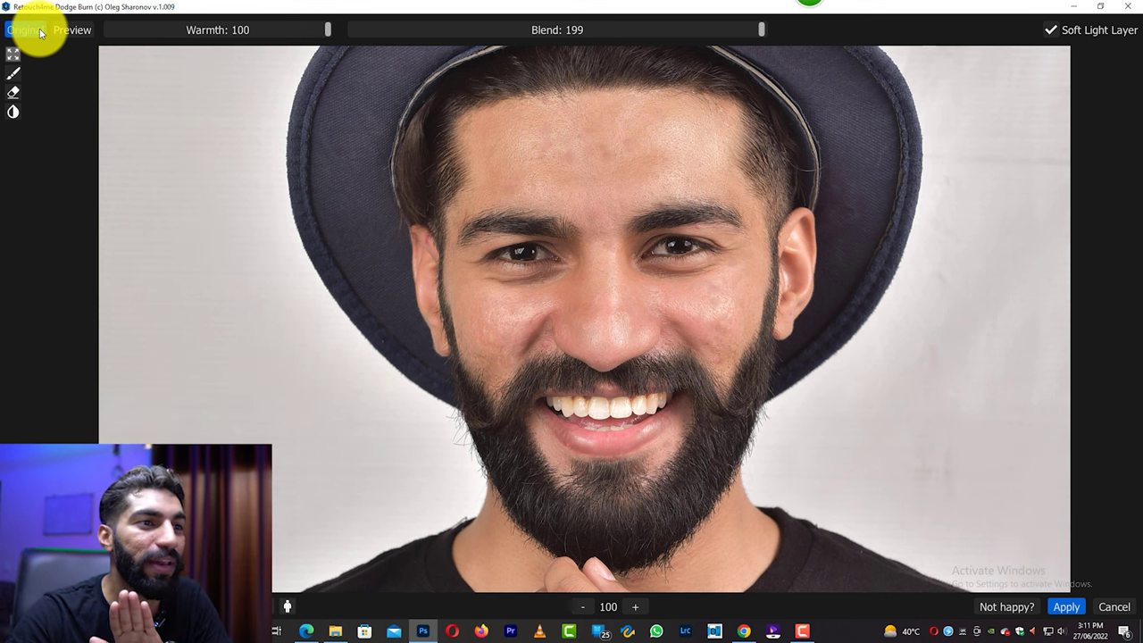
{"action": "left_click", "coordinate": [40, 33]}
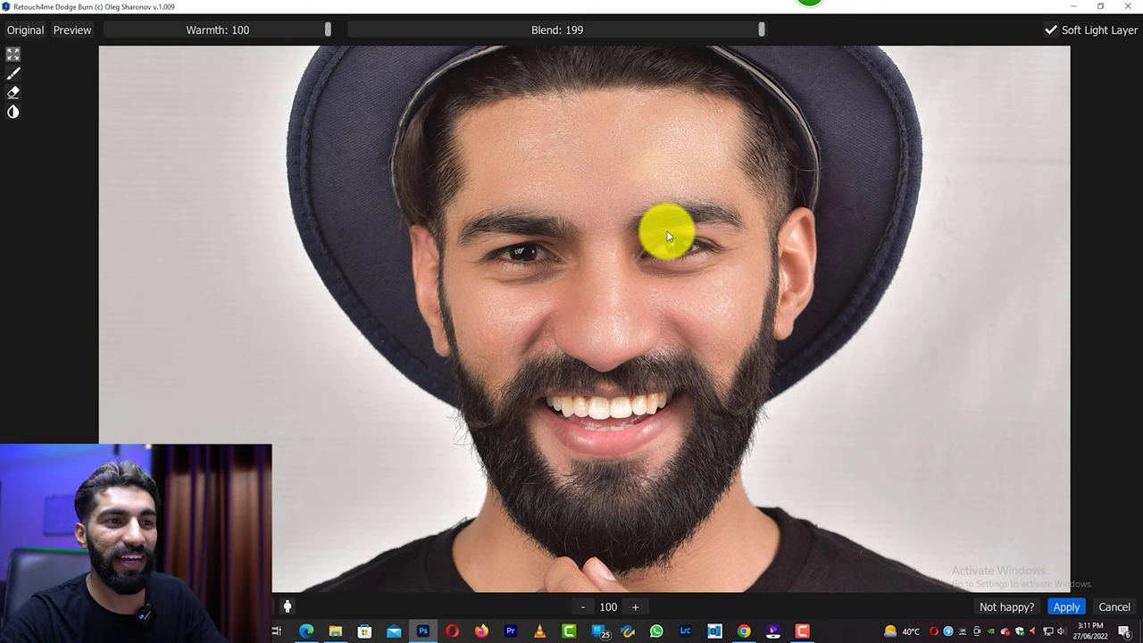
Step: Zoom in to inspect the face, then apply the dodge and burn result
{"action": "scroll", "coordinate": [658, 250], "scroll_direction": "up", "scroll_amount": 1}
{"action": "scroll", "coordinate": [598, 259], "scroll_direction": "up", "scroll_amount": 1}
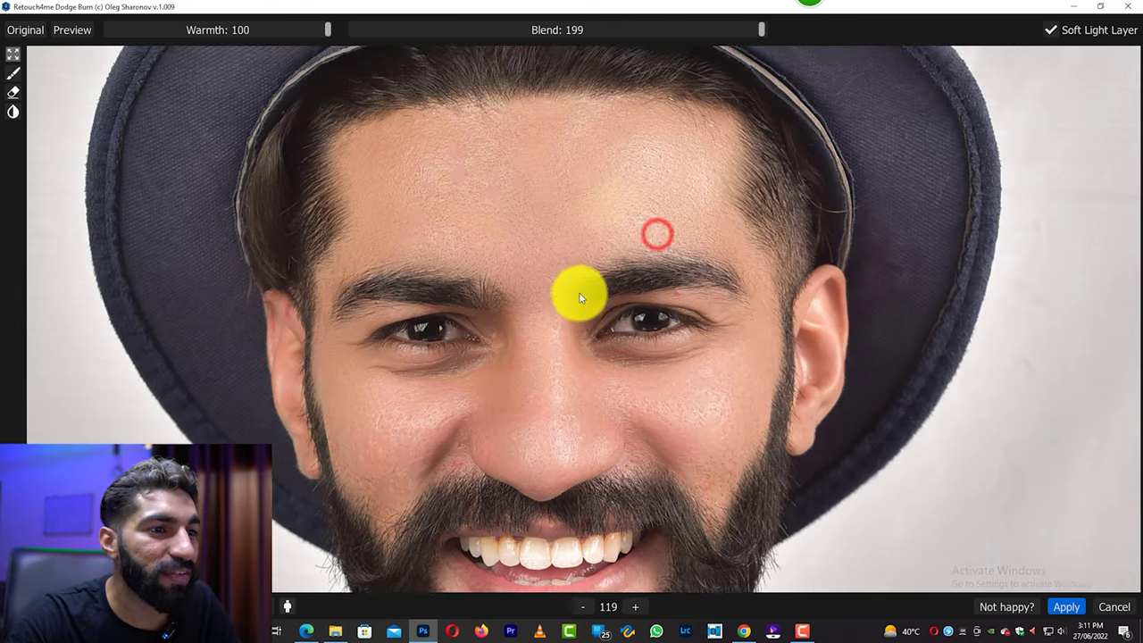
{"action": "mouse_move", "coordinate": [579, 298]}
{"action": "left_mouse_down"}
{"action": "mouse_move", "coordinate": [553, 173]}
{"action": "mouse_move", "coordinate": [577, 166]}
{"action": "mouse_move", "coordinate": [579, 375]}
{"action": "left_mouse_up"}
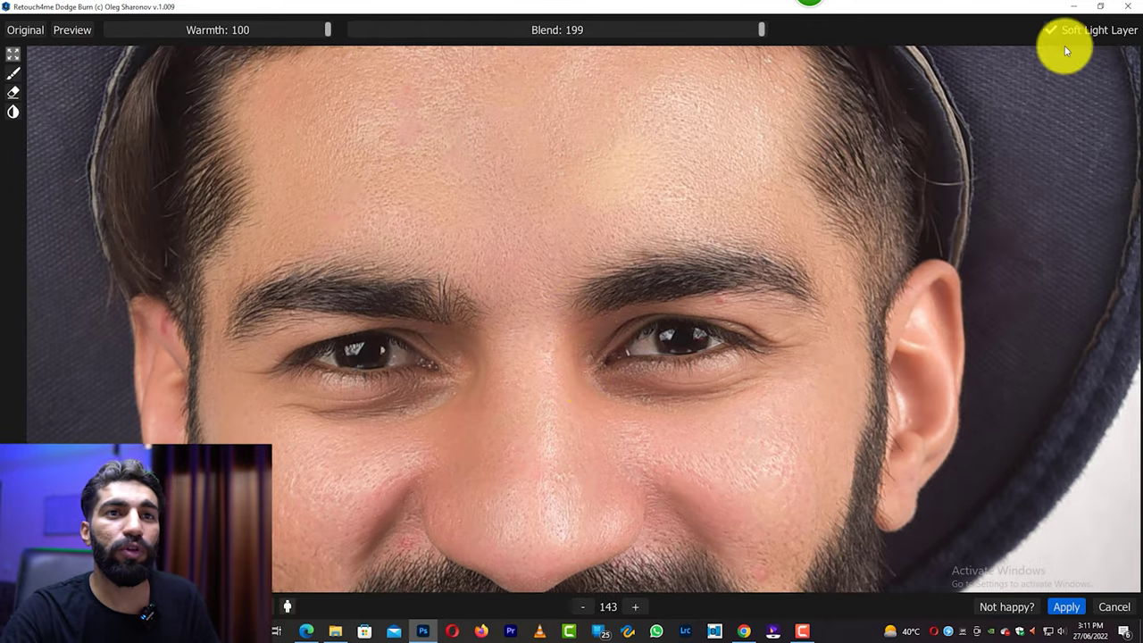
{"action": "left_click", "coordinate": [1067, 608]}
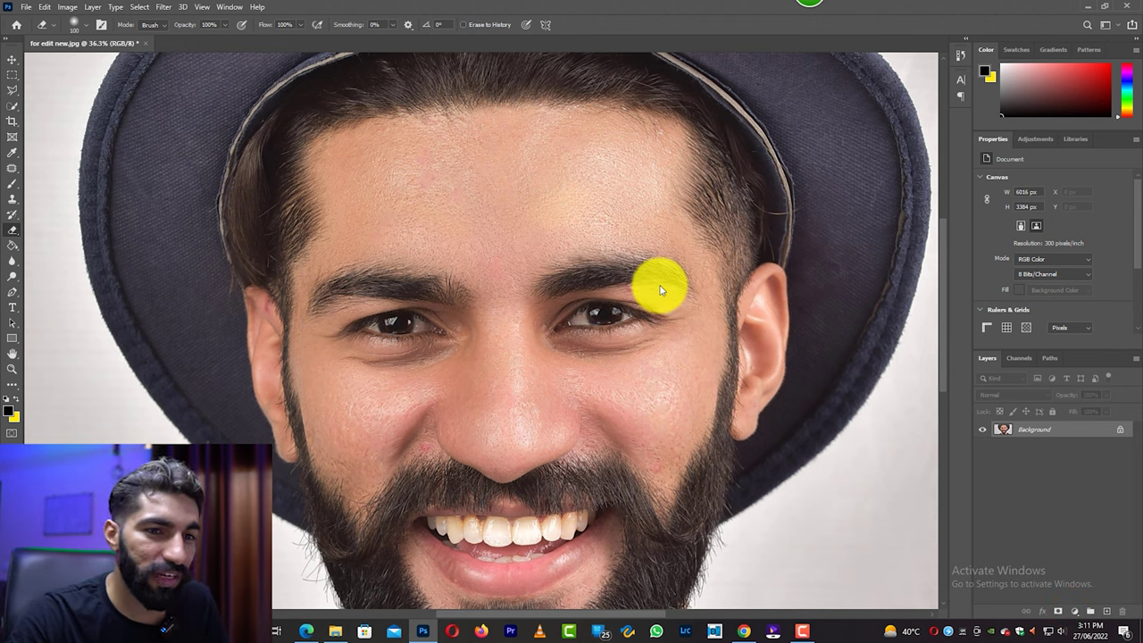
{"action": "scroll", "coordinate": [507, 312], "scroll_direction": "down", "scroll_amount": 5, "text": "alt"}
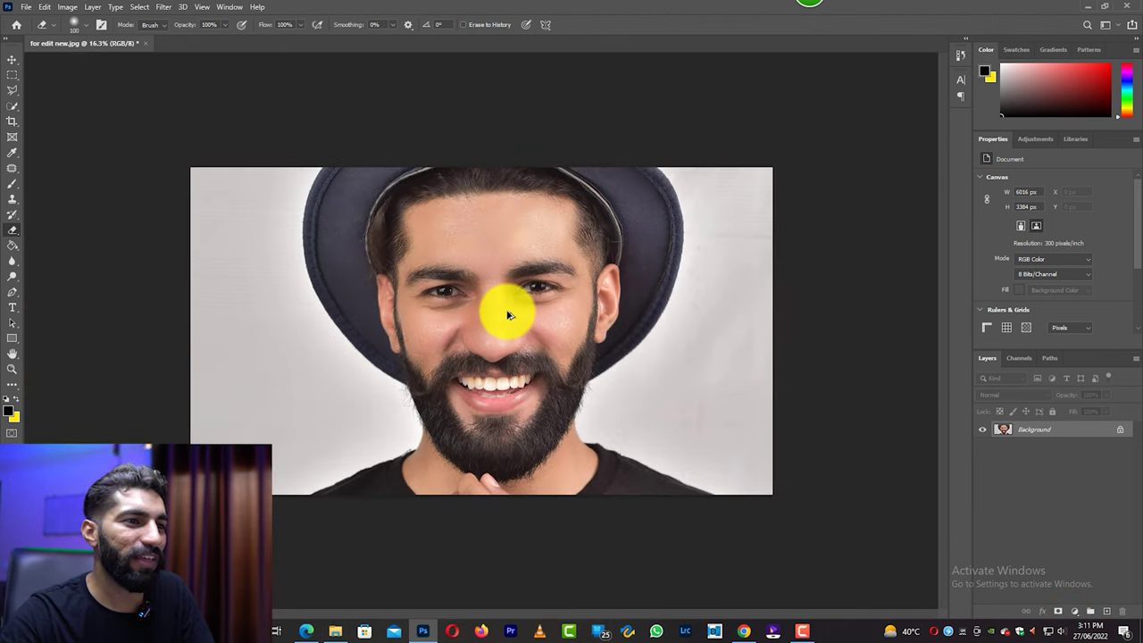
{"action": "scroll", "coordinate": [508, 315], "scroll_direction": "up", "scroll_amount": 3, "text": "alt"}
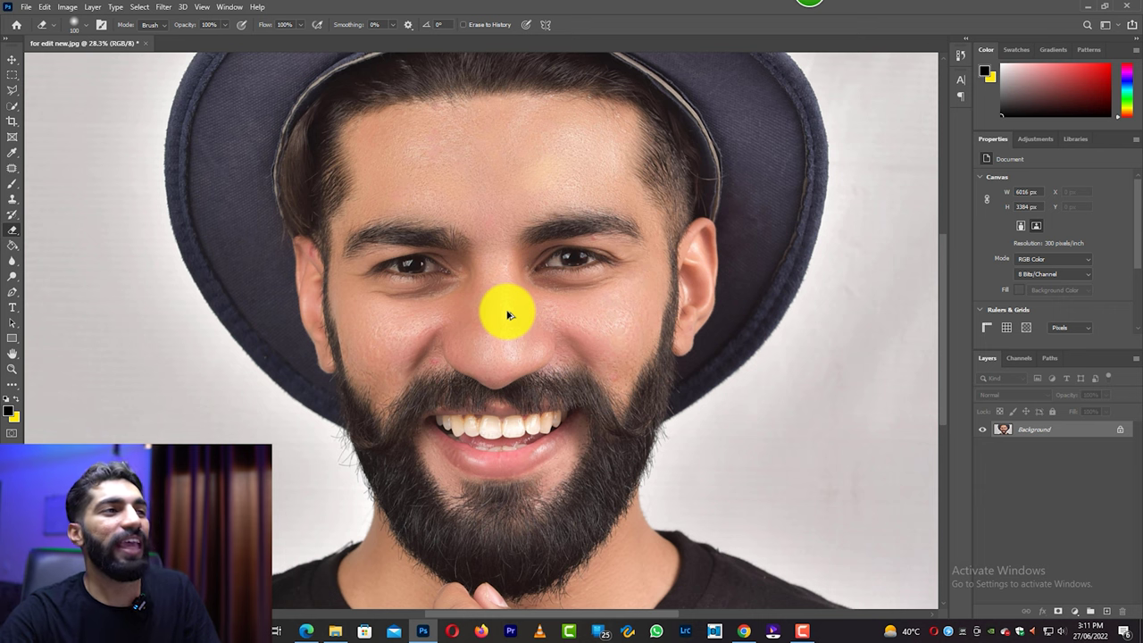
Step: Run Retouch4me White Teeth at Brighten 30 and Whiten 30, inspect the mouth, and apply
{"action": "left_click", "coordinate": [162, 9]}
{"action": "mouse_move", "coordinate": [262, 429]}
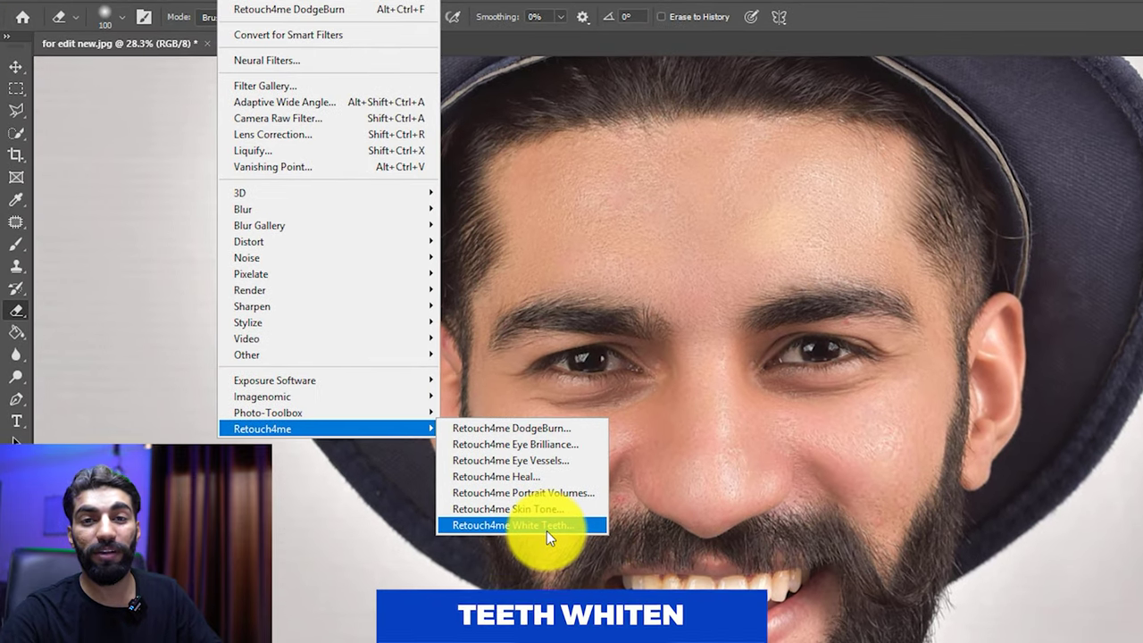
{"action": "left_click", "coordinate": [547, 531]}
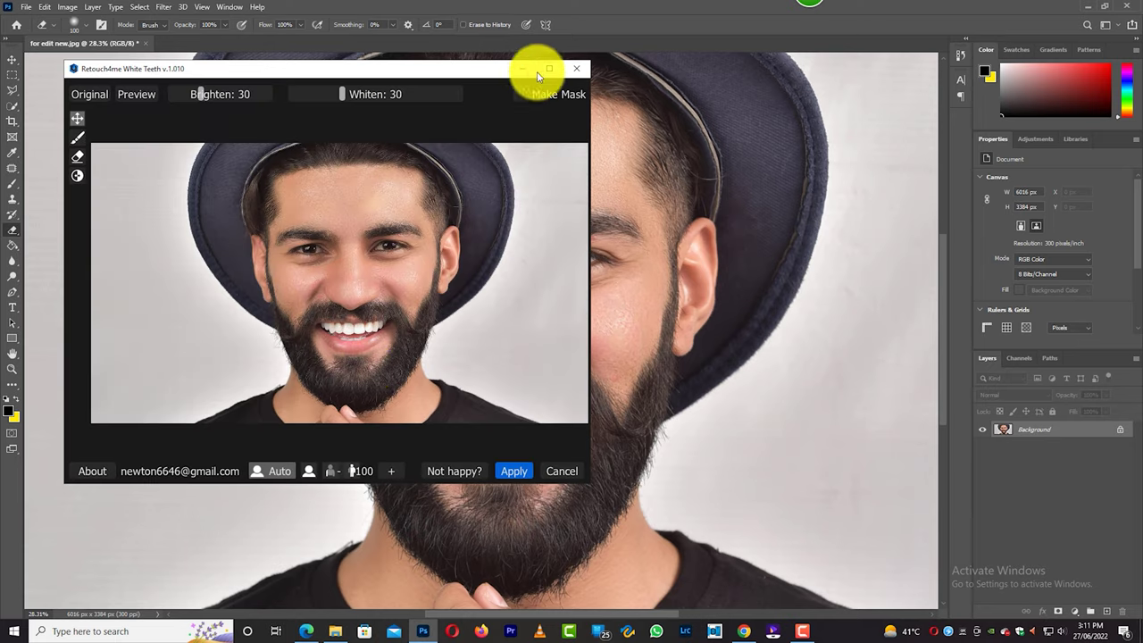
{"action": "left_click", "coordinate": [547, 77]}
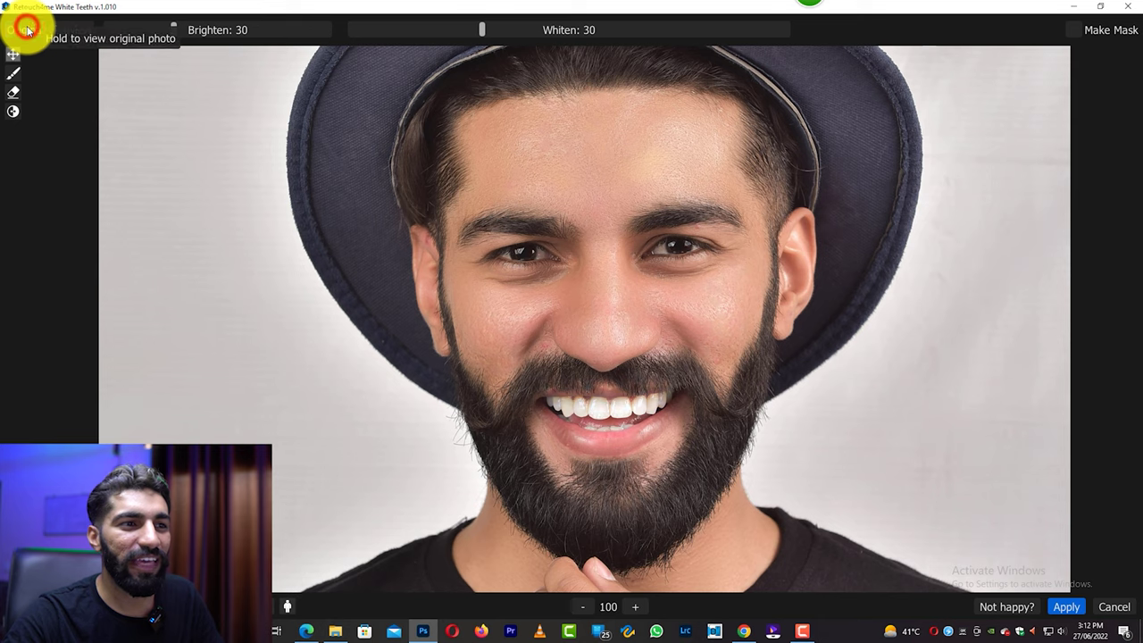
{"action": "scroll", "coordinate": [745, 449], "scroll_direction": "up", "scroll_amount": 1}
{"action": "left_click_drag", "start_coordinate": [745, 449], "coordinate": [620, 262]}
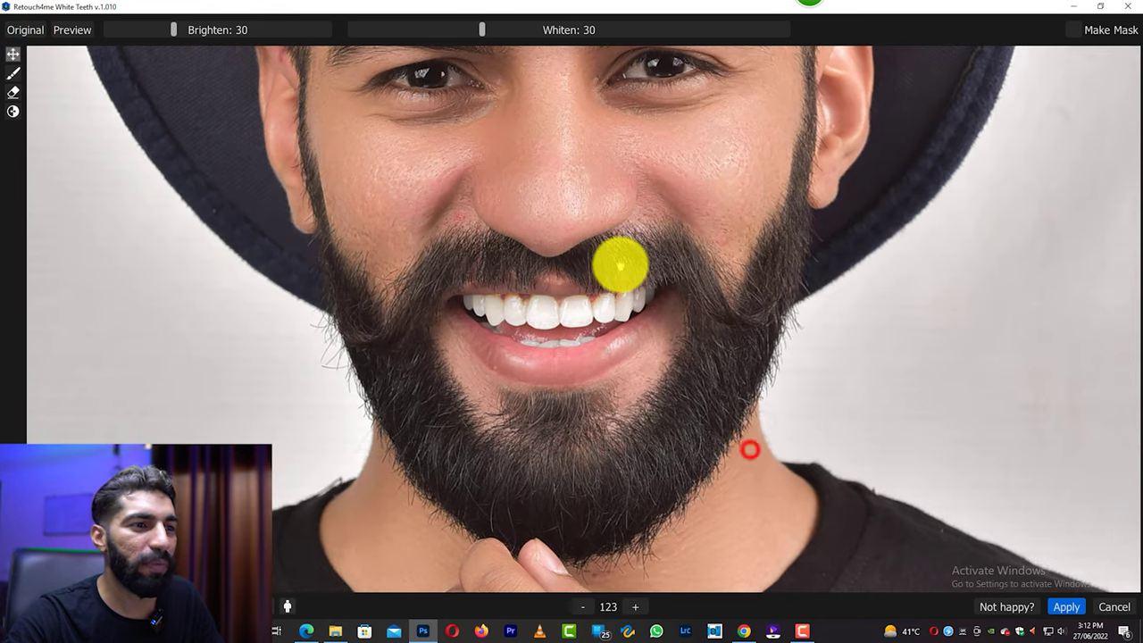
{"action": "scroll", "coordinate": [620, 262], "scroll_direction": "up", "scroll_amount": 1}
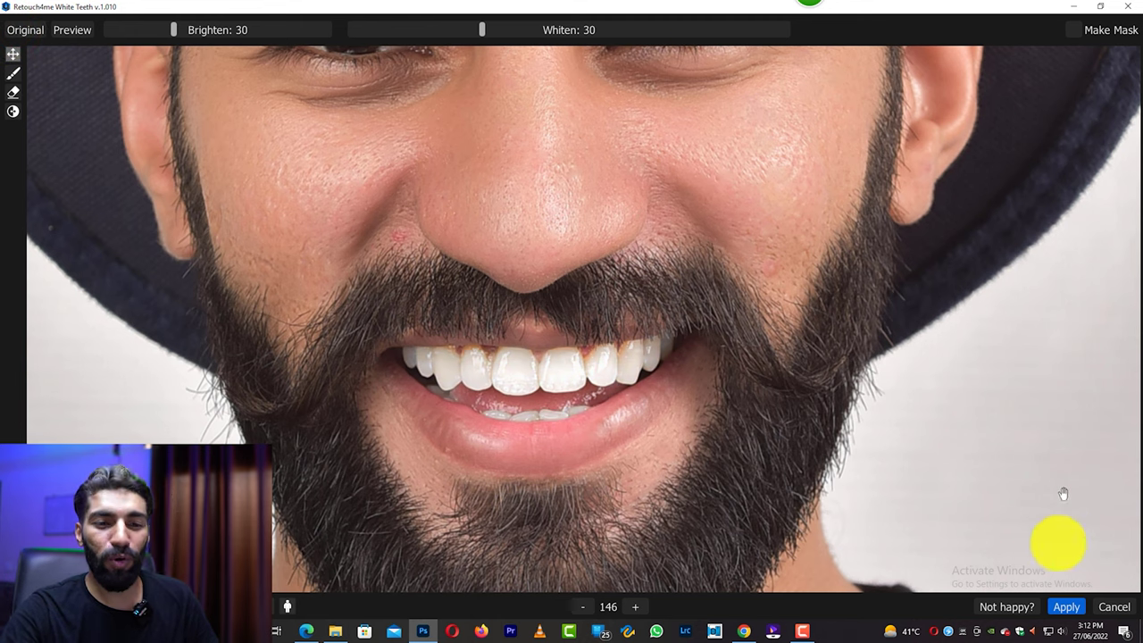
{"action": "left_click", "coordinate": [1064, 607]}
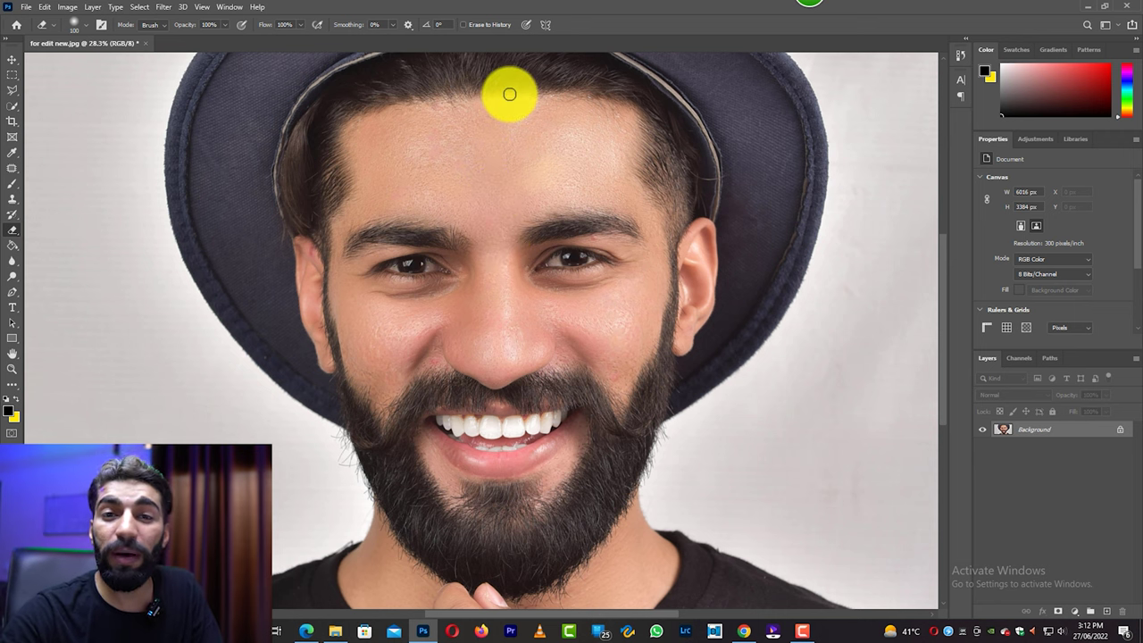
Step: Launch Retouch4me Eye Brilliance, maximize its window, and zoom in on the eyes
{"action": "left_click", "coordinate": [164, 7]}
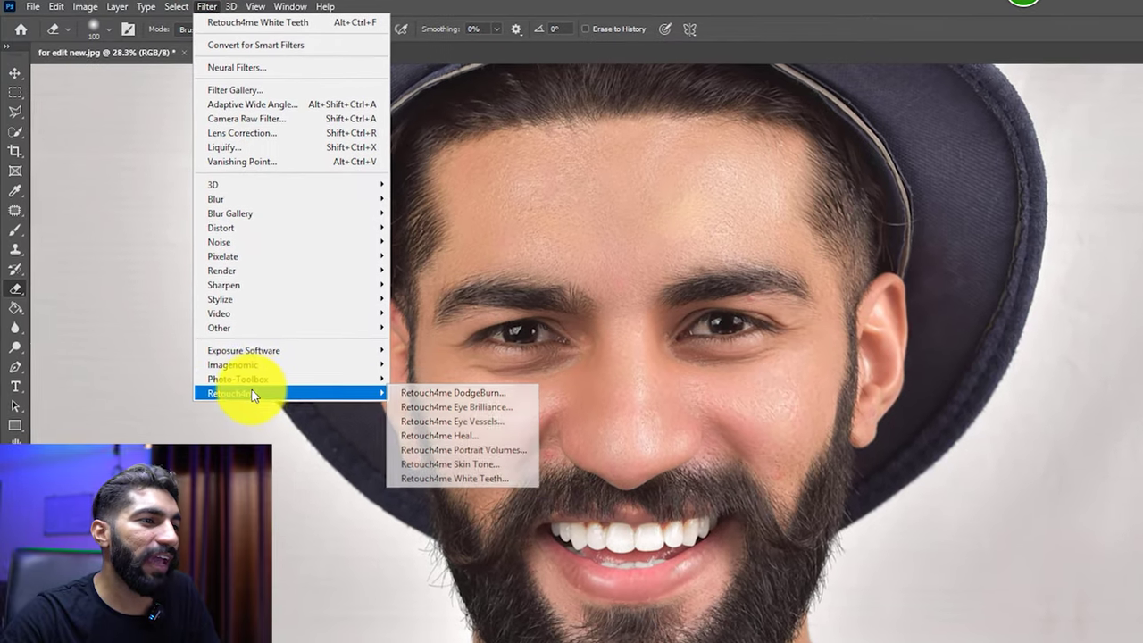
{"action": "mouse_move", "coordinate": [339, 456]}
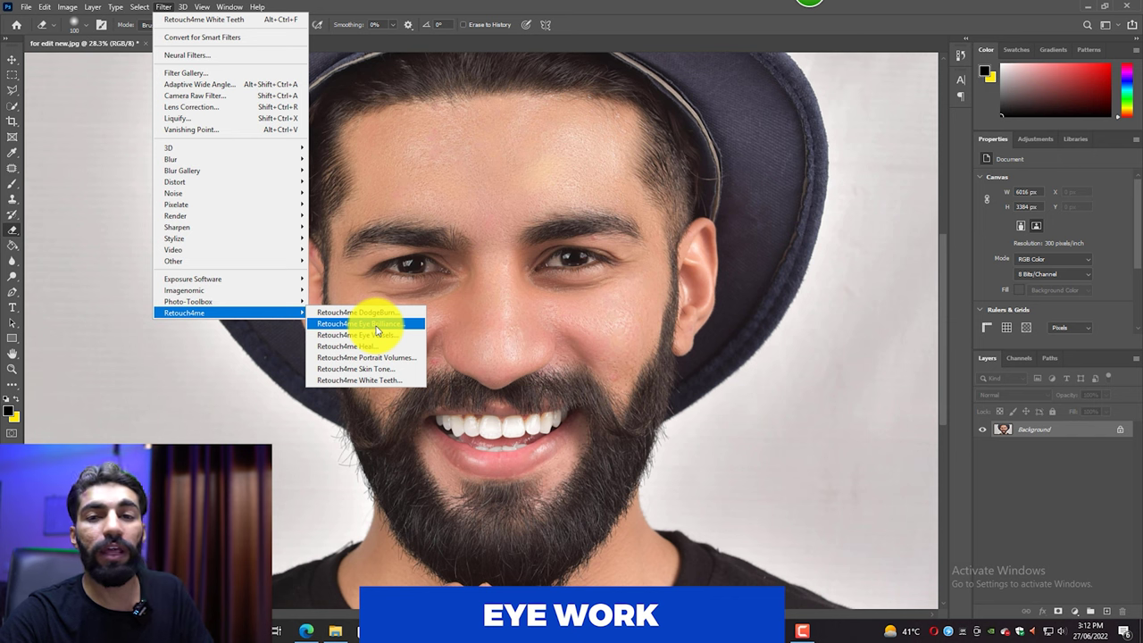
{"action": "left_click", "coordinate": [375, 325]}
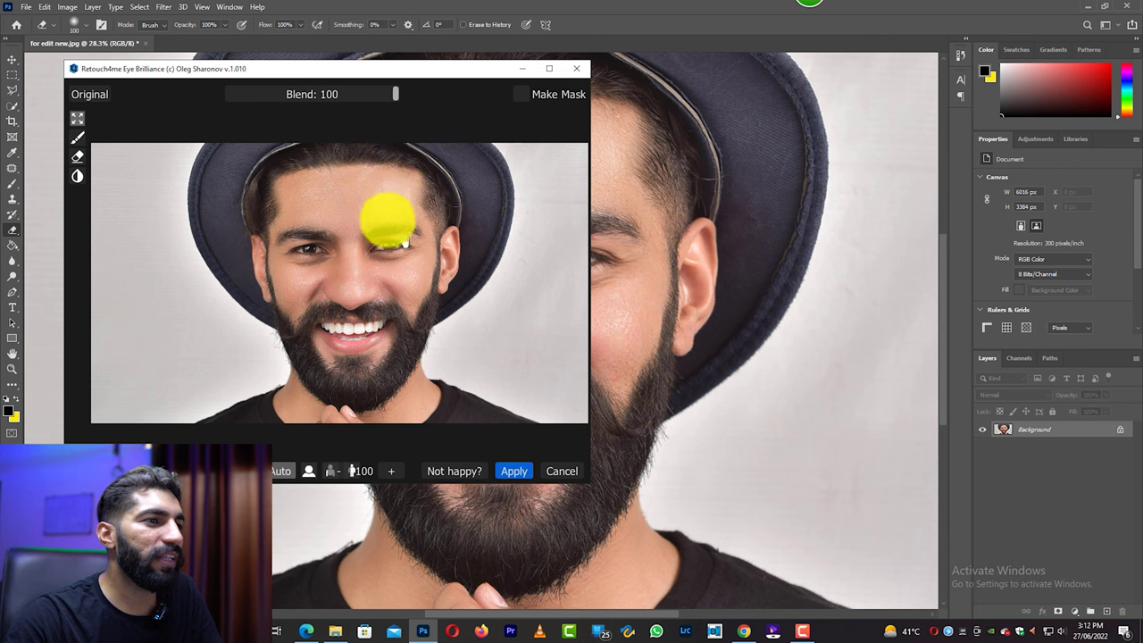
{"action": "left_click", "coordinate": [551, 71]}
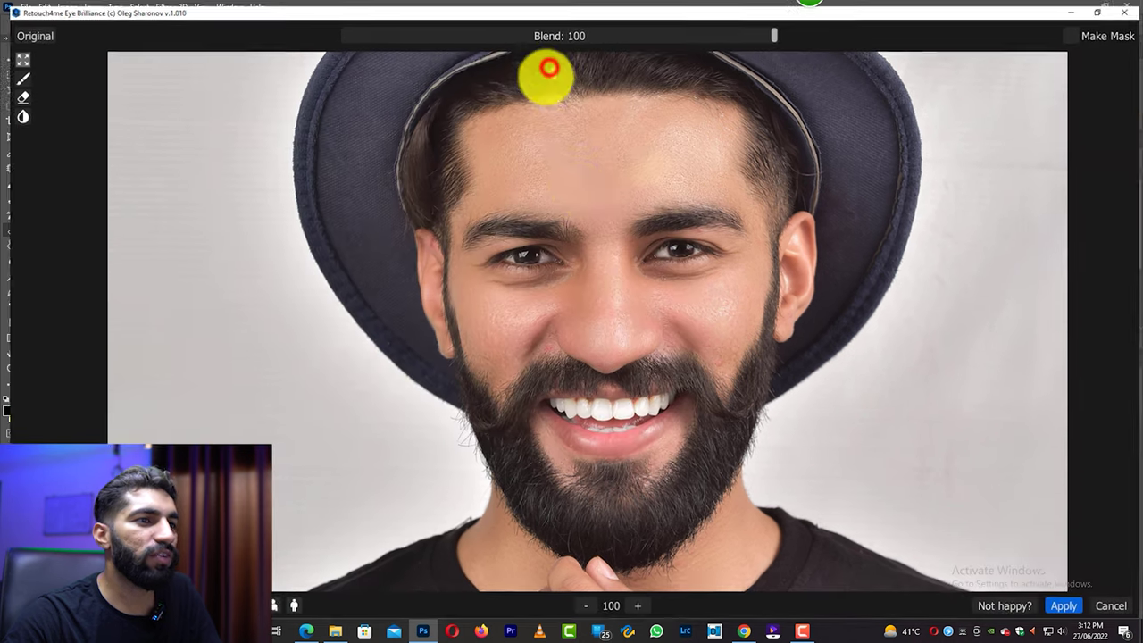
{"action": "scroll", "coordinate": [686, 257], "scroll_direction": "up", "scroll_amount": 2}
{"action": "scroll", "coordinate": [688, 257], "scroll_direction": "up", "scroll_amount": 2}
{"action": "scroll", "coordinate": [687, 257], "scroll_direction": "up", "scroll_amount": 1}
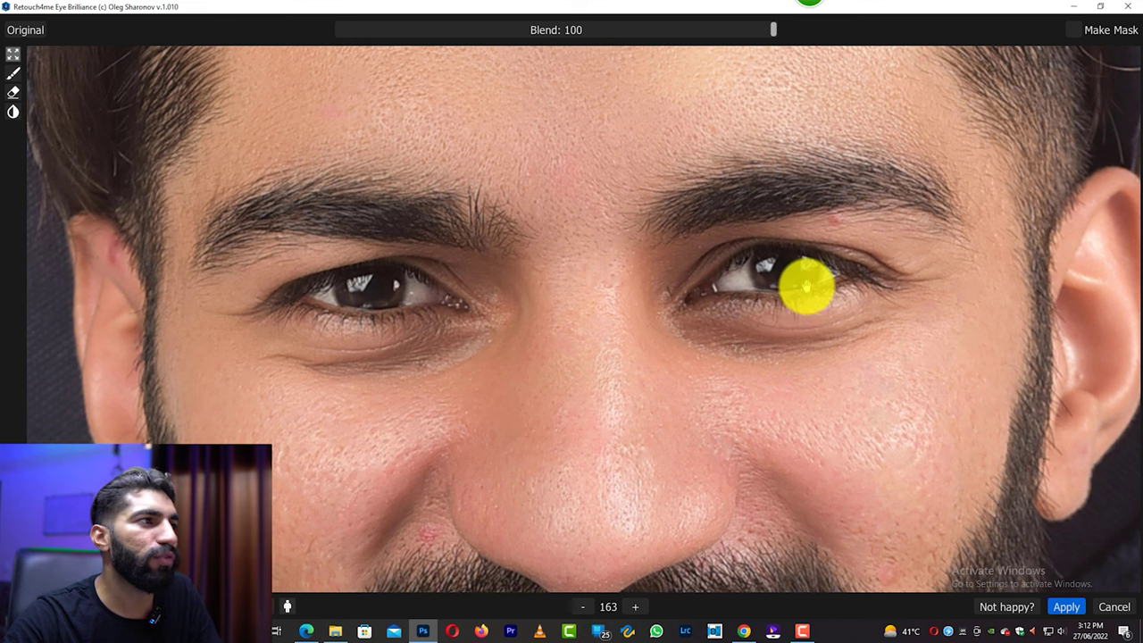
Step: Compare the eyes with the original, zoom back out, and apply Eye Brilliance at Blend 100
{"action": "left_click", "coordinate": [28, 34]}
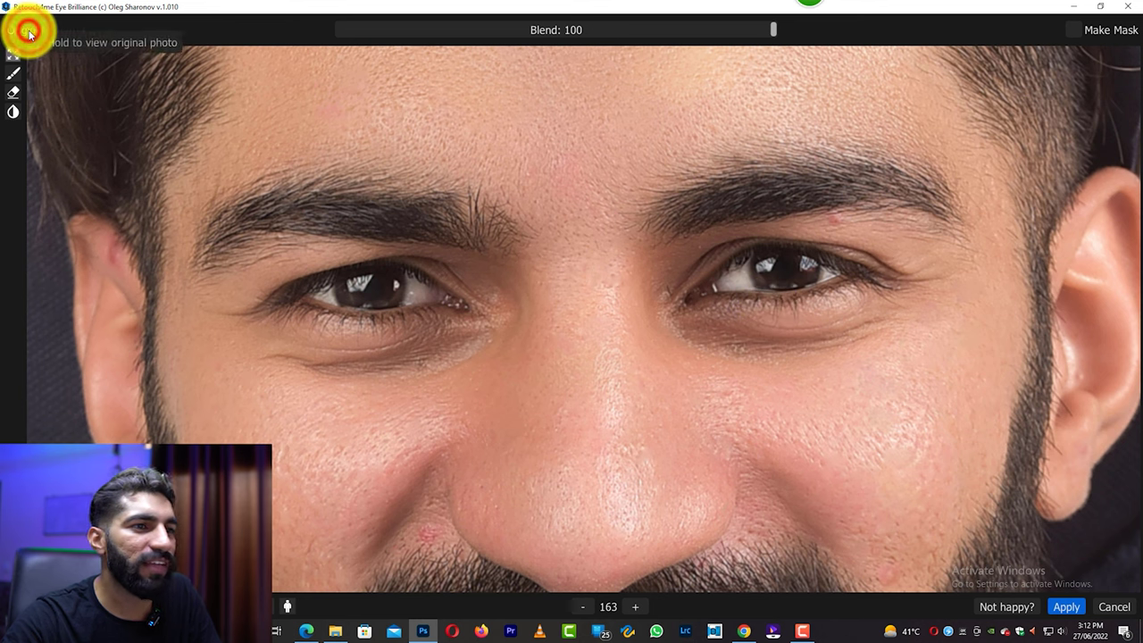
{"action": "left_click", "coordinate": [28, 34]}
{"action": "left_click", "coordinate": [29, 34]}
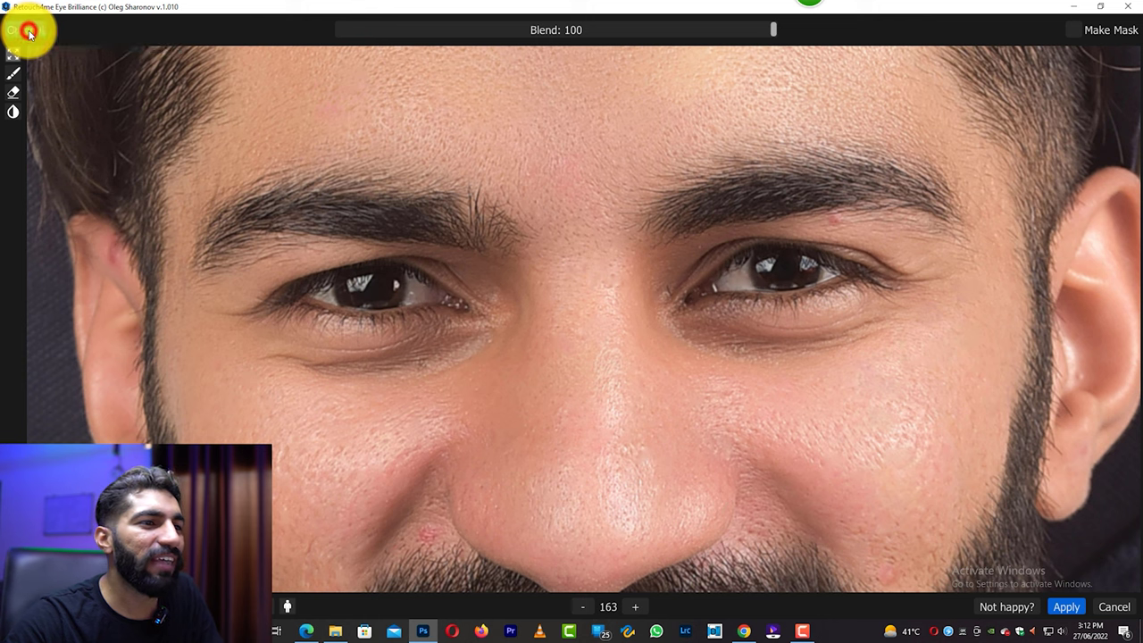
{"action": "left_click", "coordinate": [29, 34]}
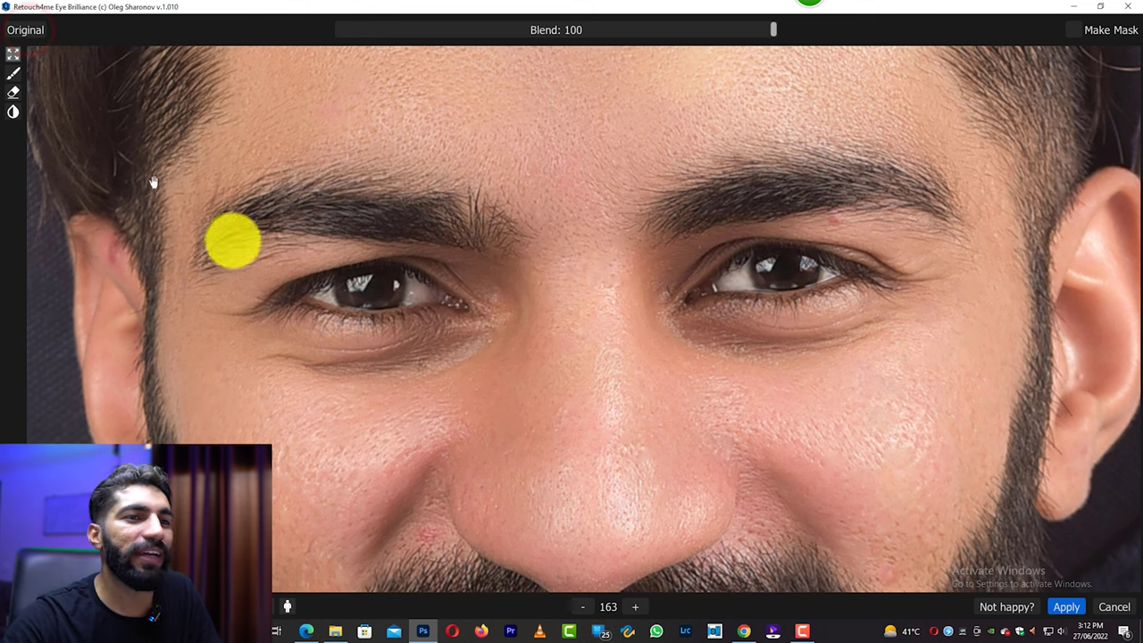
{"action": "scroll", "coordinate": [677, 370], "scroll_direction": "down", "scroll_amount": 1}
{"action": "scroll", "coordinate": [678, 371], "scroll_direction": "down", "scroll_amount": 2}
{"action": "scroll", "coordinate": [680, 371], "scroll_direction": "down", "scroll_amount": 1}
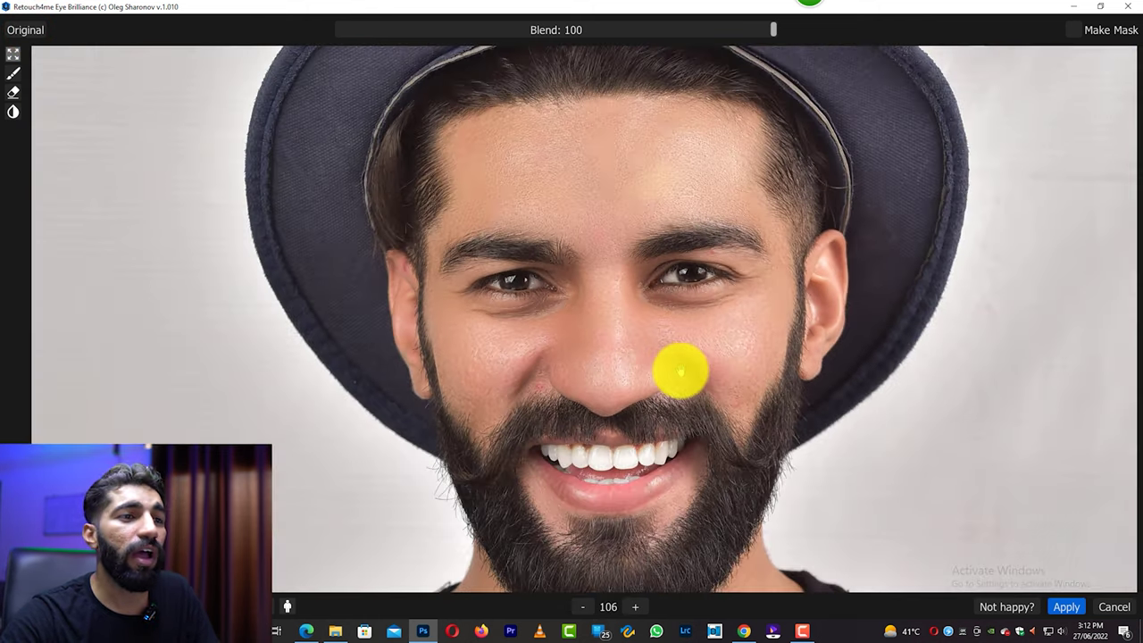
{"action": "scroll", "coordinate": [680, 372], "scroll_direction": "down", "scroll_amount": 1}
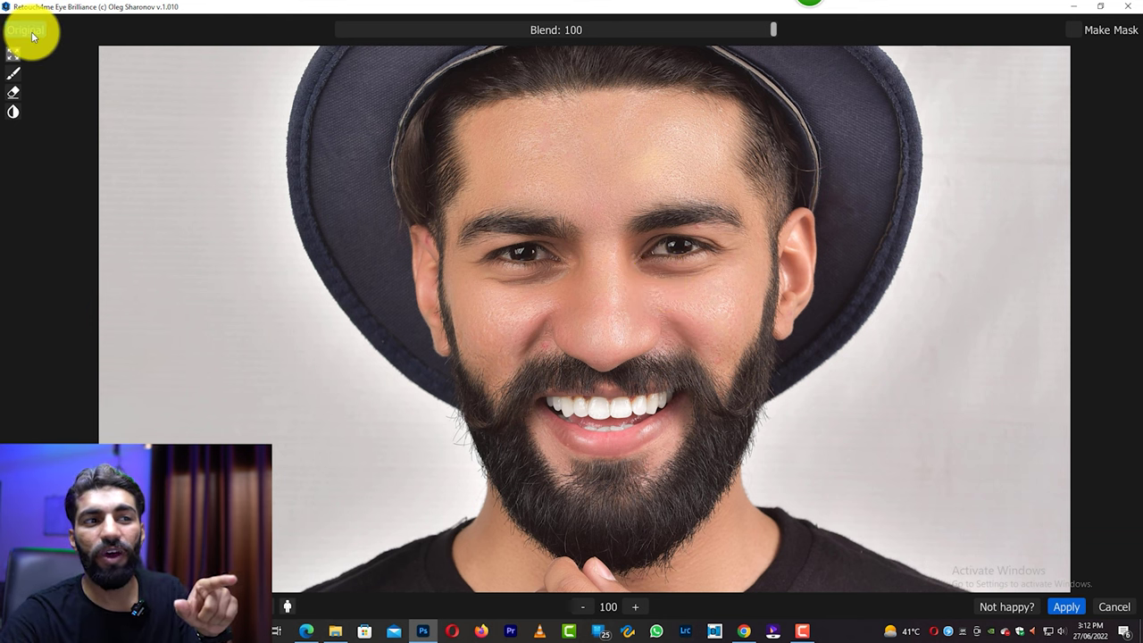
{"action": "left_click", "coordinate": [1082, 607]}
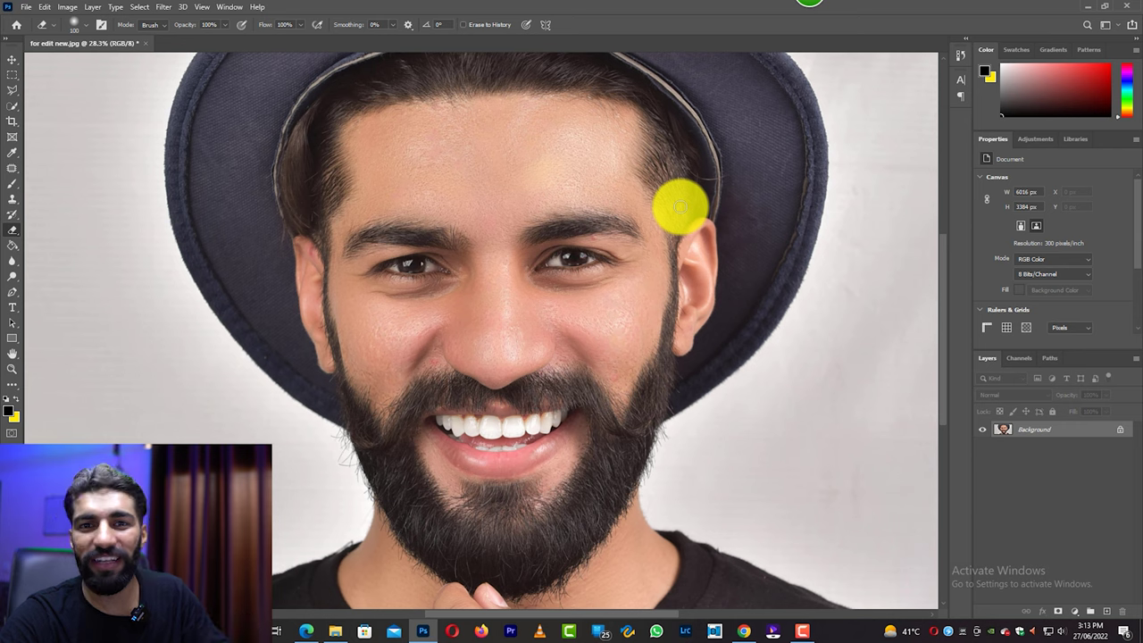
Step: Zoom in on the eyes and launch Retouch4me Portrait Volumes, previewing at Blend 44
{"action": "scroll", "coordinate": [441, 268], "scroll_direction": "up", "scroll_amount": 5}
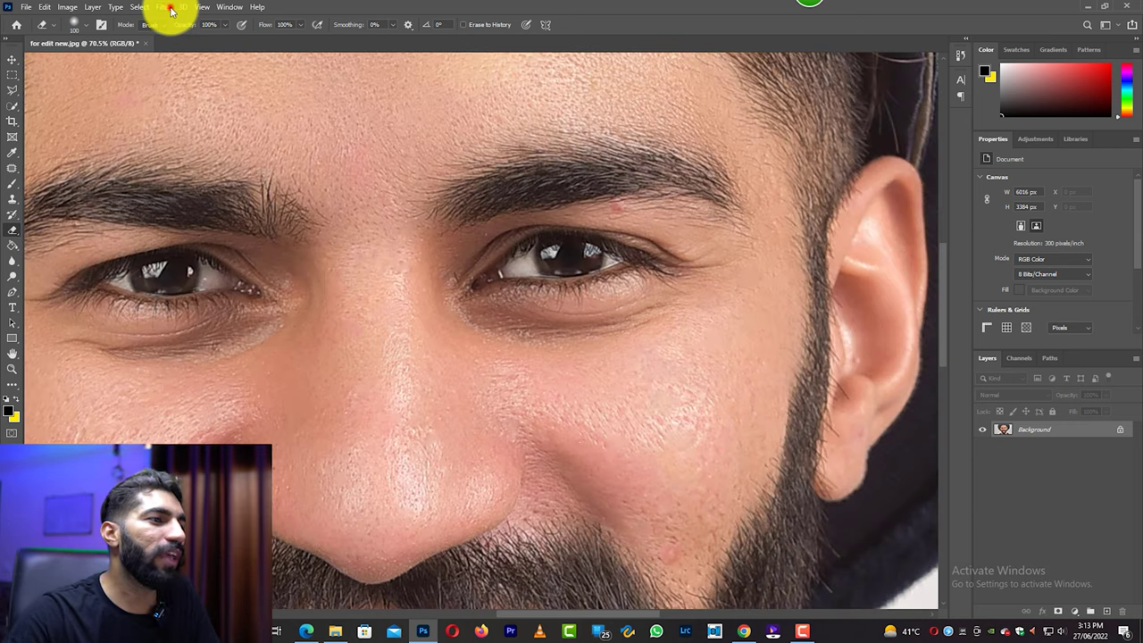
{"action": "left_click", "coordinate": [169, 8]}
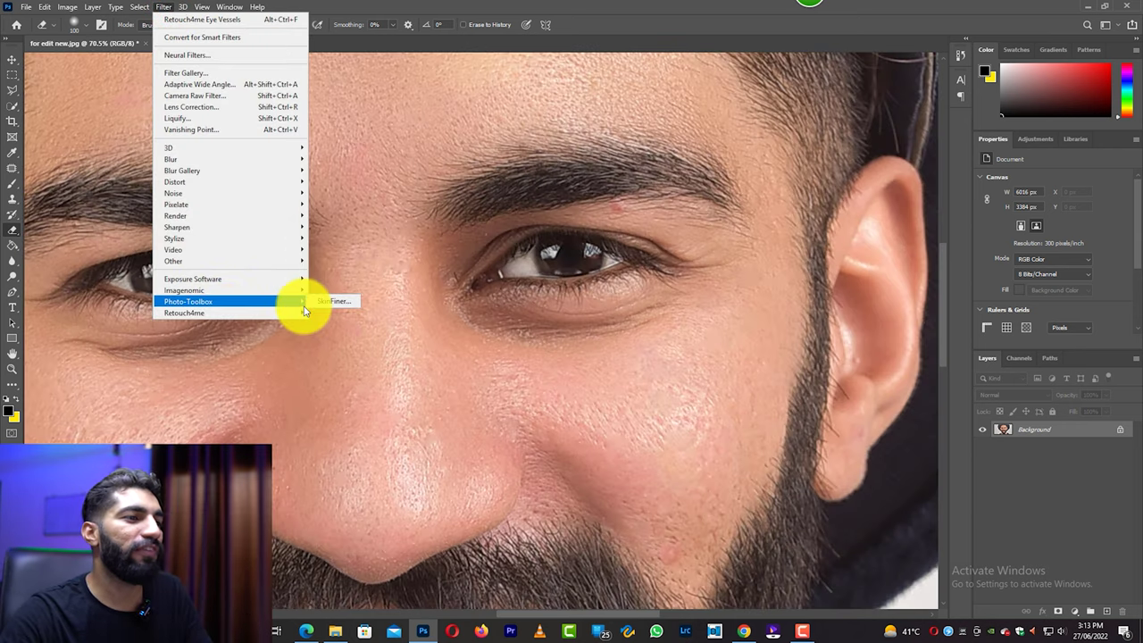
{"action": "mouse_move", "coordinate": [189, 317]}
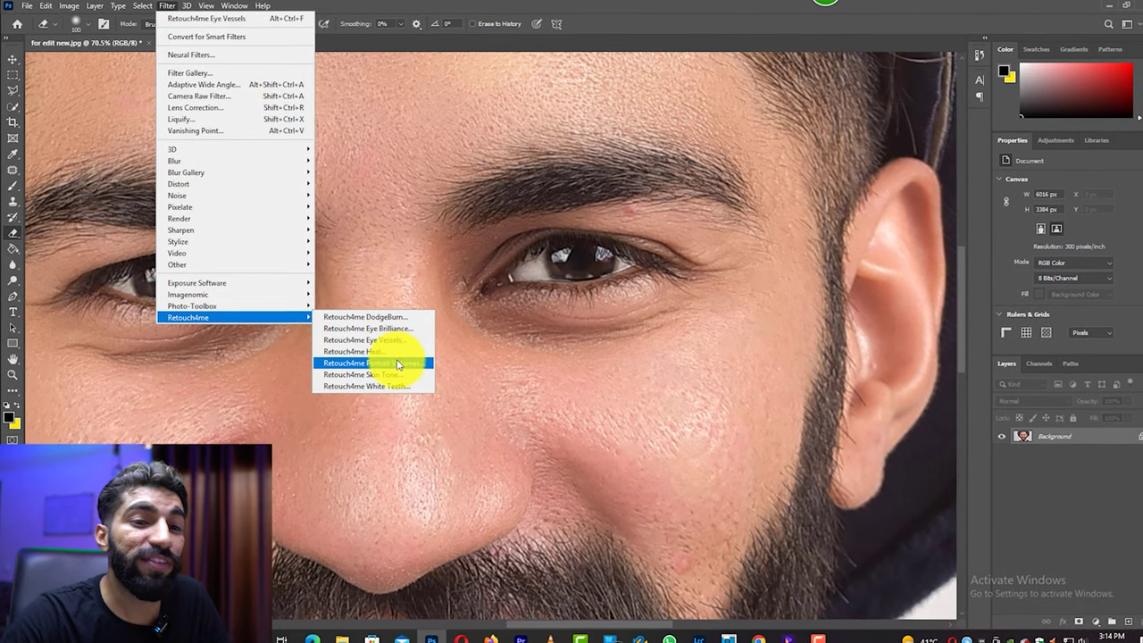
{"action": "left_click", "coordinate": [393, 360]}
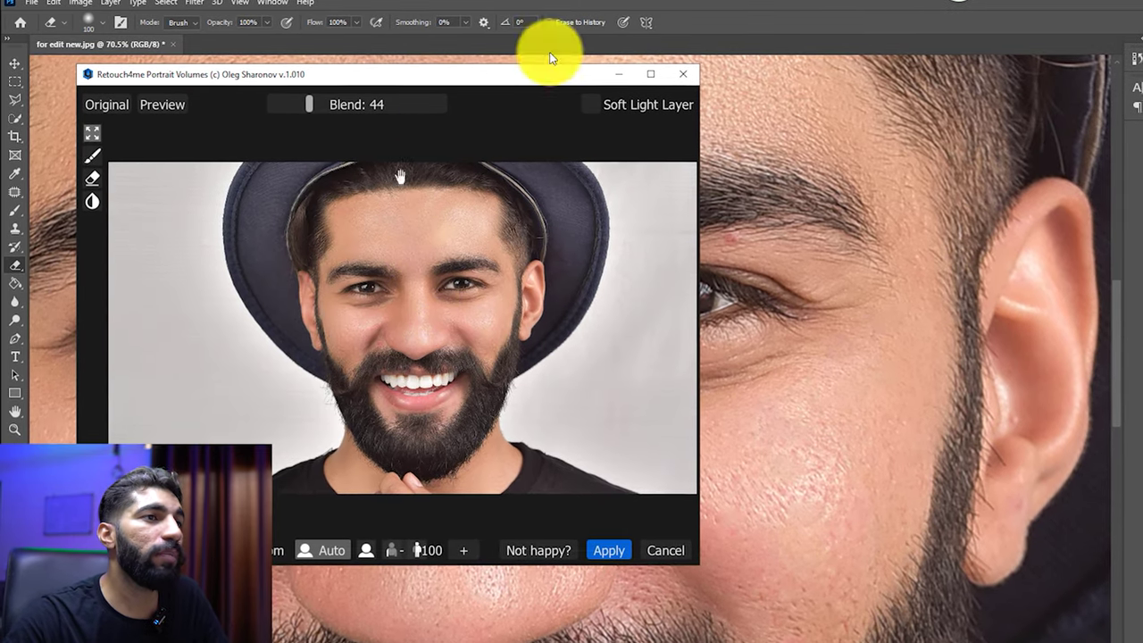
Step: Maximize Portrait Volumes, raise Blend from 44 to 101, and repeatedly compare against Original
{"action": "left_click", "coordinate": [651, 74]}
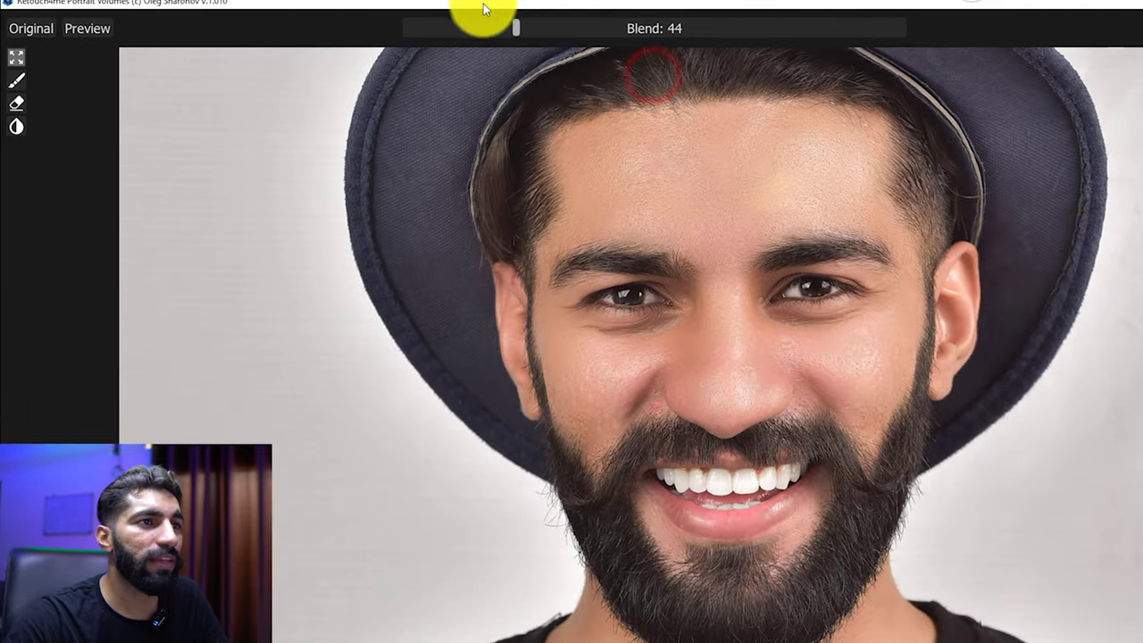
{"action": "left_click", "coordinate": [661, 28]}
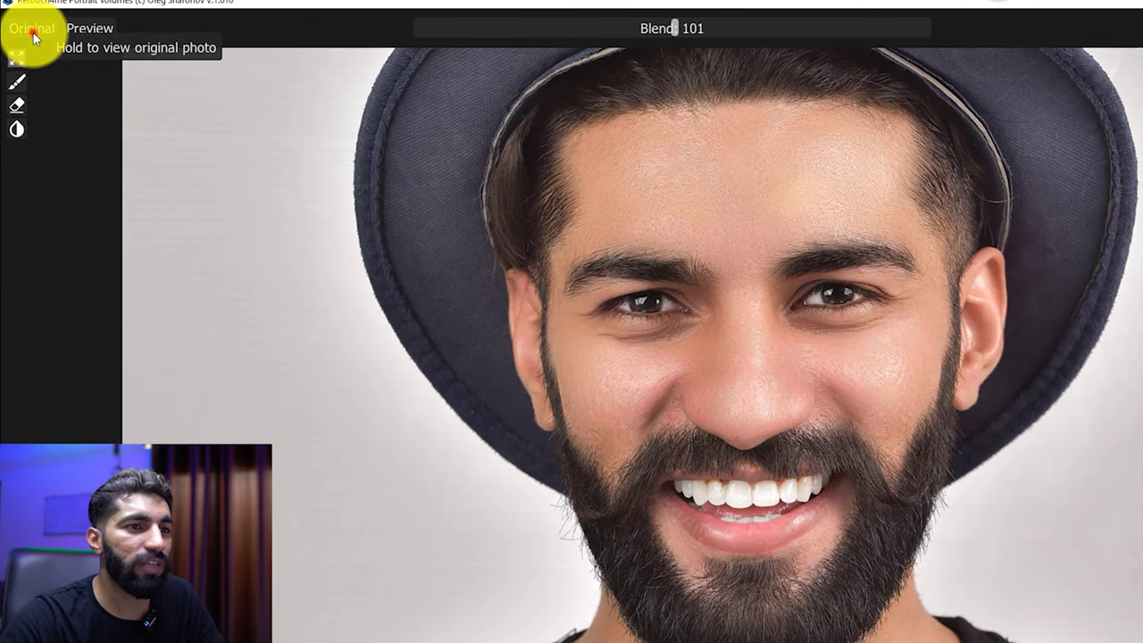
{"action": "left_click", "coordinate": [33, 33]}
{"action": "left_click", "coordinate": [33, 33]}
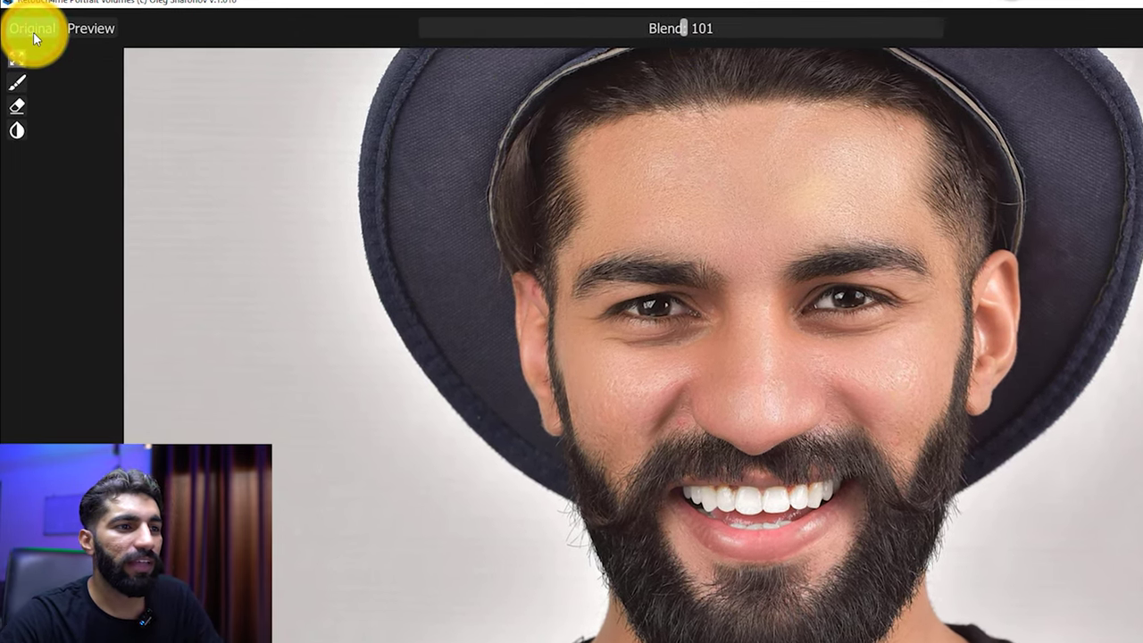
{"action": "left_click", "coordinate": [33, 32]}
{"action": "left_click", "coordinate": [34, 33]}
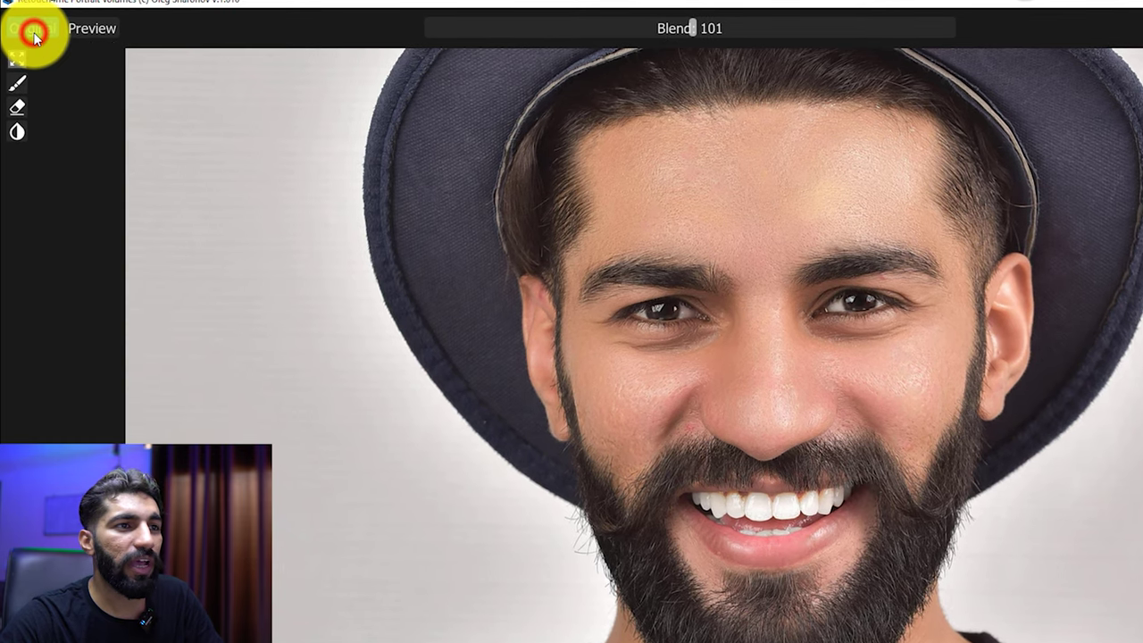
{"action": "left_click", "coordinate": [34, 32]}
{"action": "left_click", "coordinate": [33, 32]}
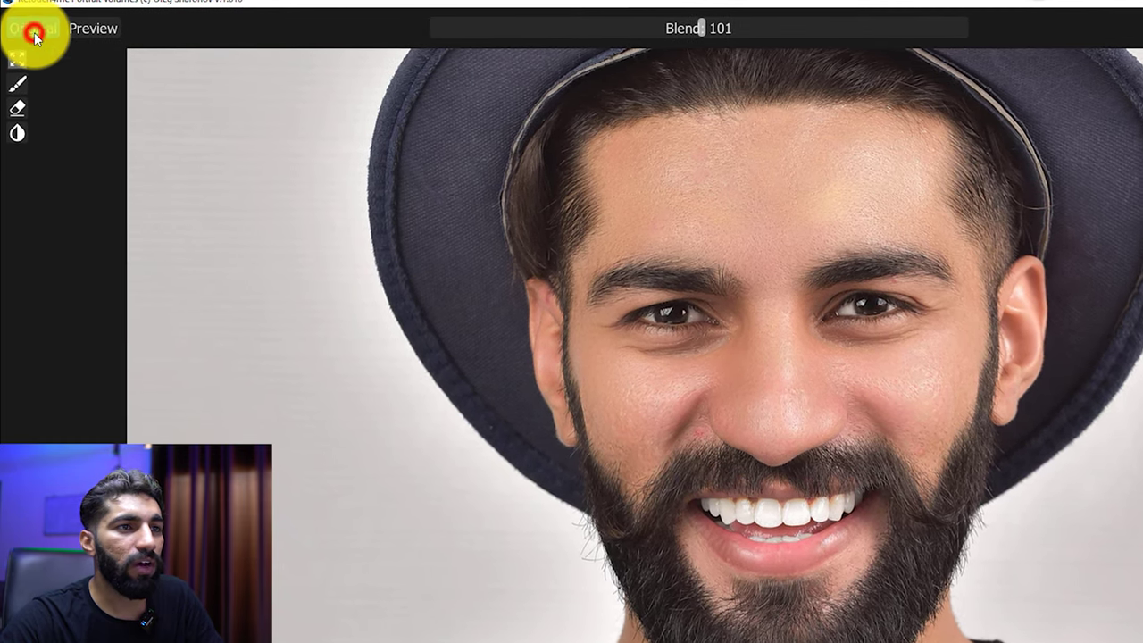
{"action": "left_click", "coordinate": [34, 32]}
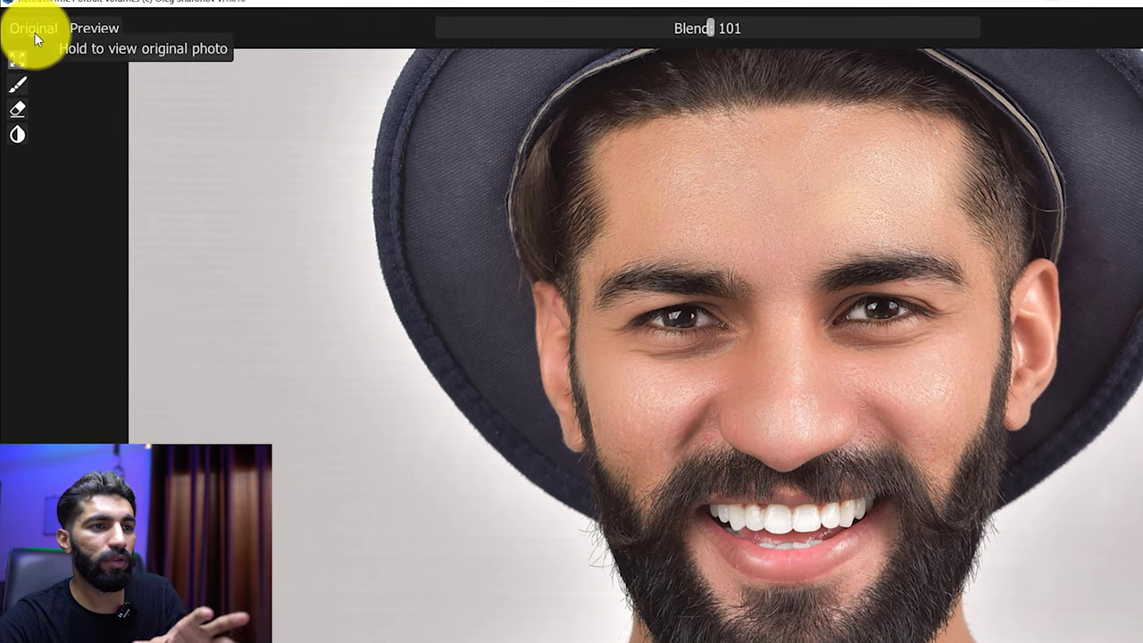
{"action": "left_click", "coordinate": [34, 32]}
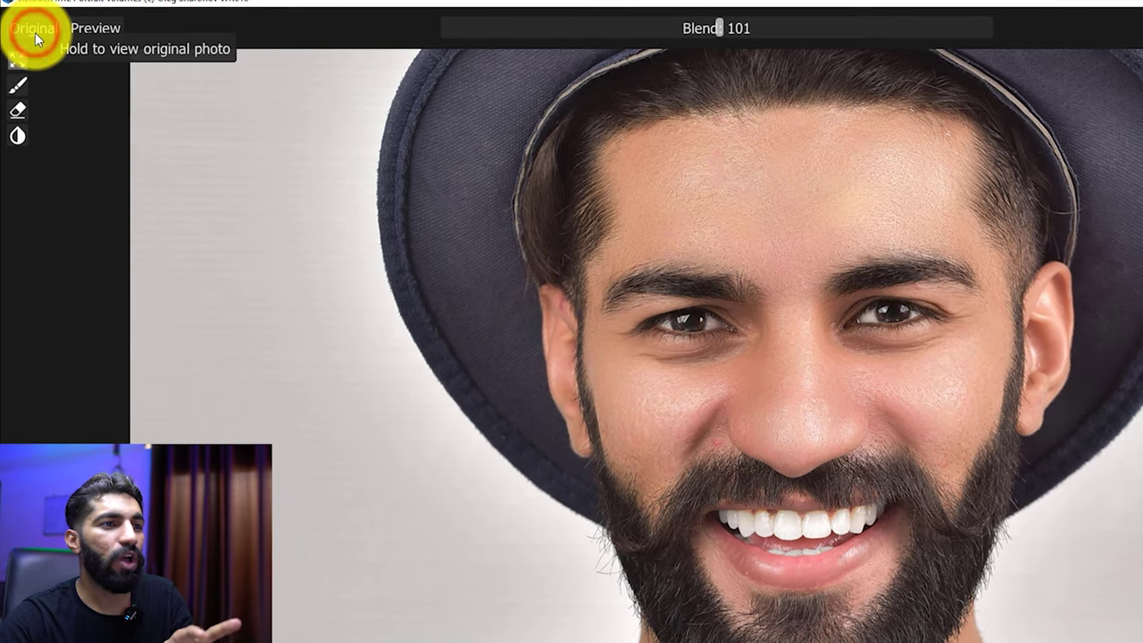
{"action": "left_click", "coordinate": [35, 33]}
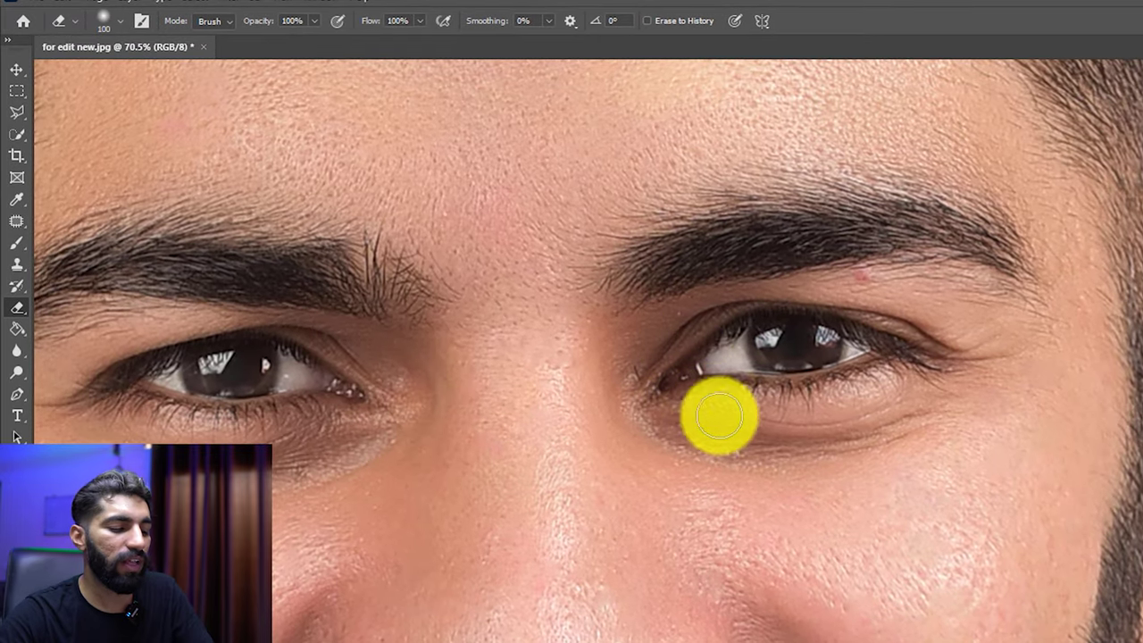
Step: Zoom out to about 20% to show the whole portrait and launch Retouch4me Skin Tone
{"action": "scroll", "coordinate": [731, 433], "scroll_direction": "down", "scroll_amount": 5}
{"action": "scroll", "coordinate": [733, 433], "scroll_direction": "down", "scroll_amount": 3}
{"action": "scroll", "coordinate": [735, 434], "scroll_direction": "up", "scroll_amount": 3}
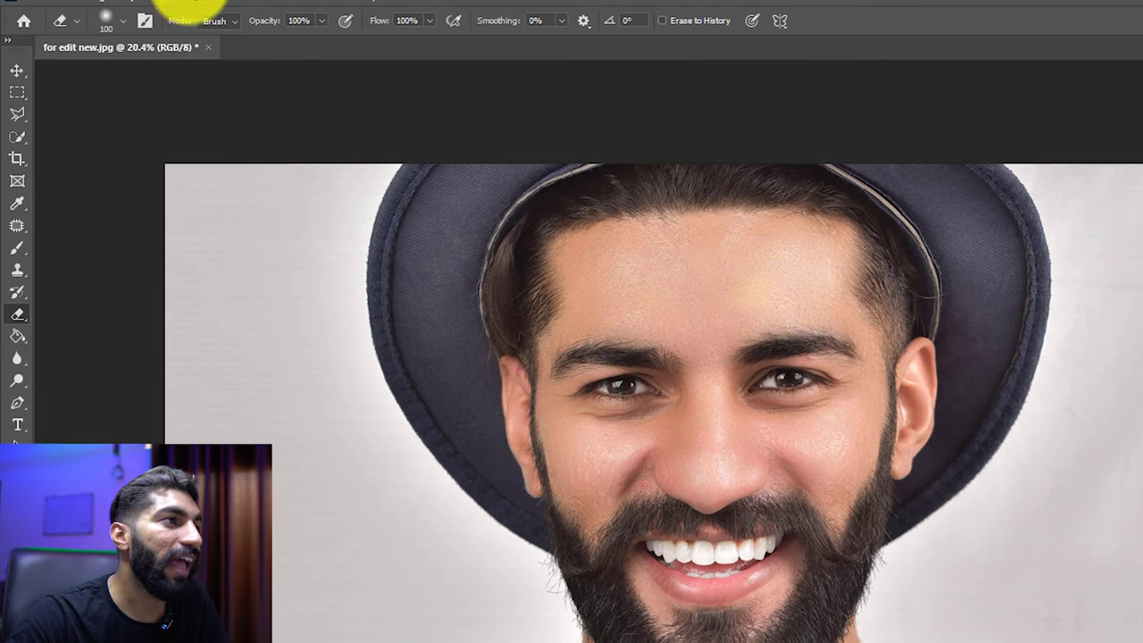
{"action": "left_click", "coordinate": [237, 3]}
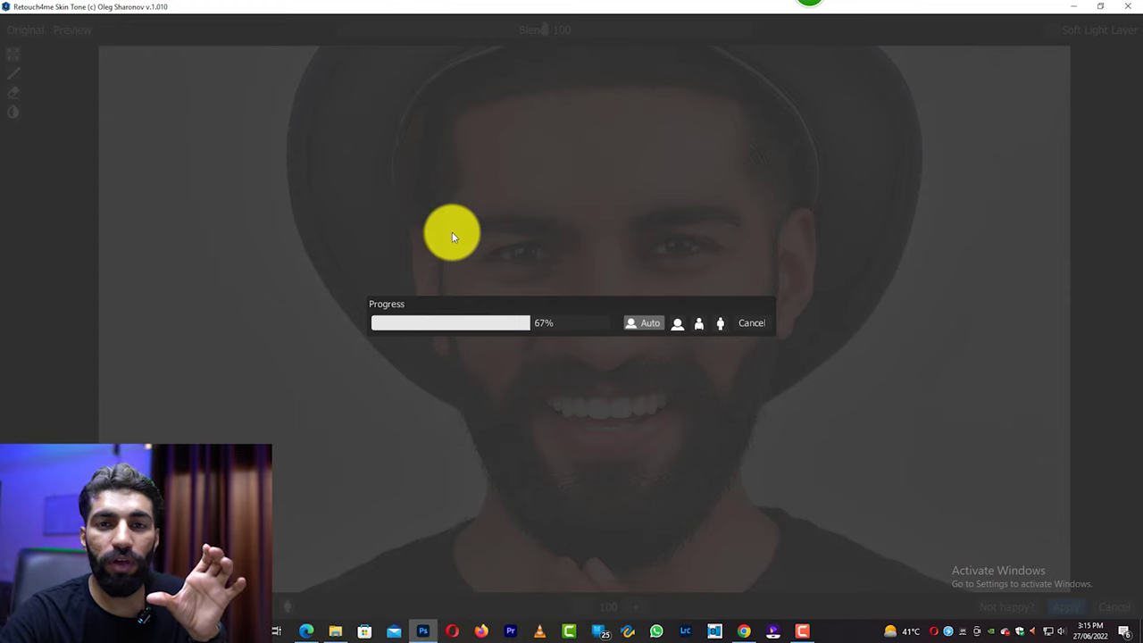
Step: Compare the Skin Tone result against the original photo using Original
{"action": "scroll", "coordinate": [535, 206], "scroll_direction": "up", "scroll_amount": 1}
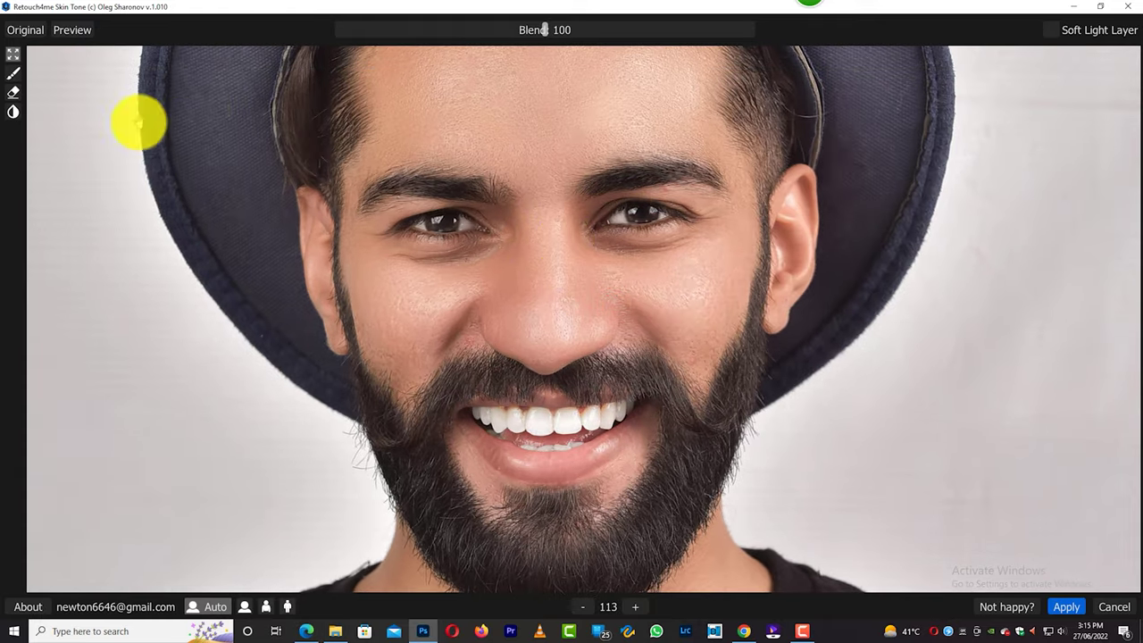
{"action": "left_click", "coordinate": [20, 35]}
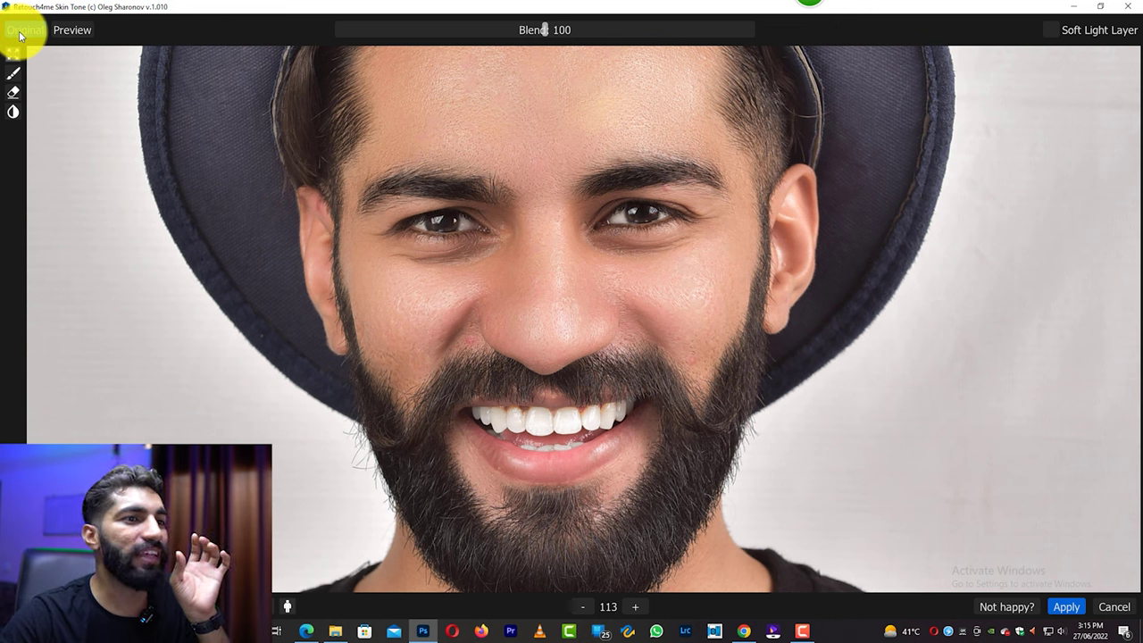
{"action": "left_click", "coordinate": [20, 35]}
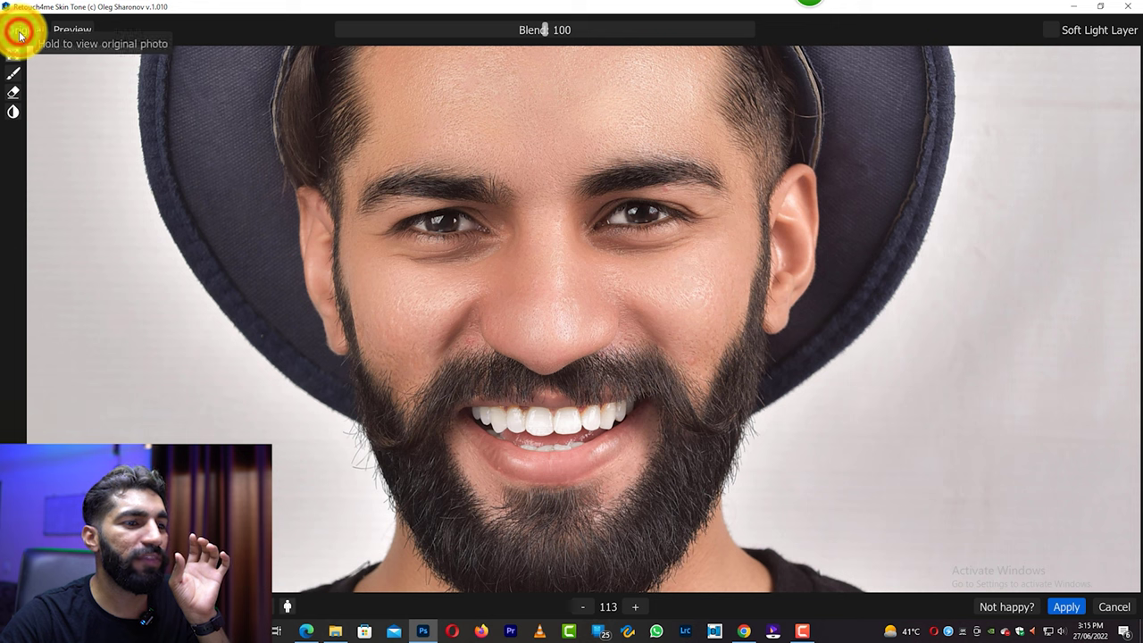
{"action": "left_click", "coordinate": [20, 36]}
{"action": "left_click", "coordinate": [20, 35]}
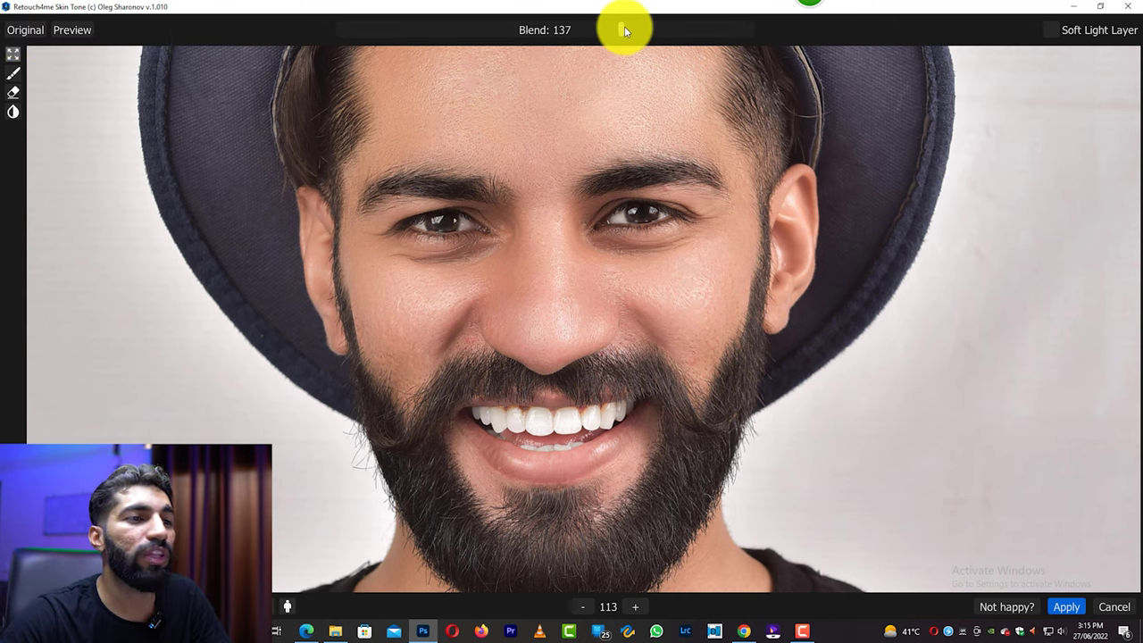
Step: Set the Skin Tone Blend to 177 and apply the correction to the portrait
{"action": "scroll", "coordinate": [595, 170], "scroll_direction": "down", "scroll_amount": 2}
{"action": "scroll", "coordinate": [590, 229], "scroll_direction": "down", "scroll_amount": 1}
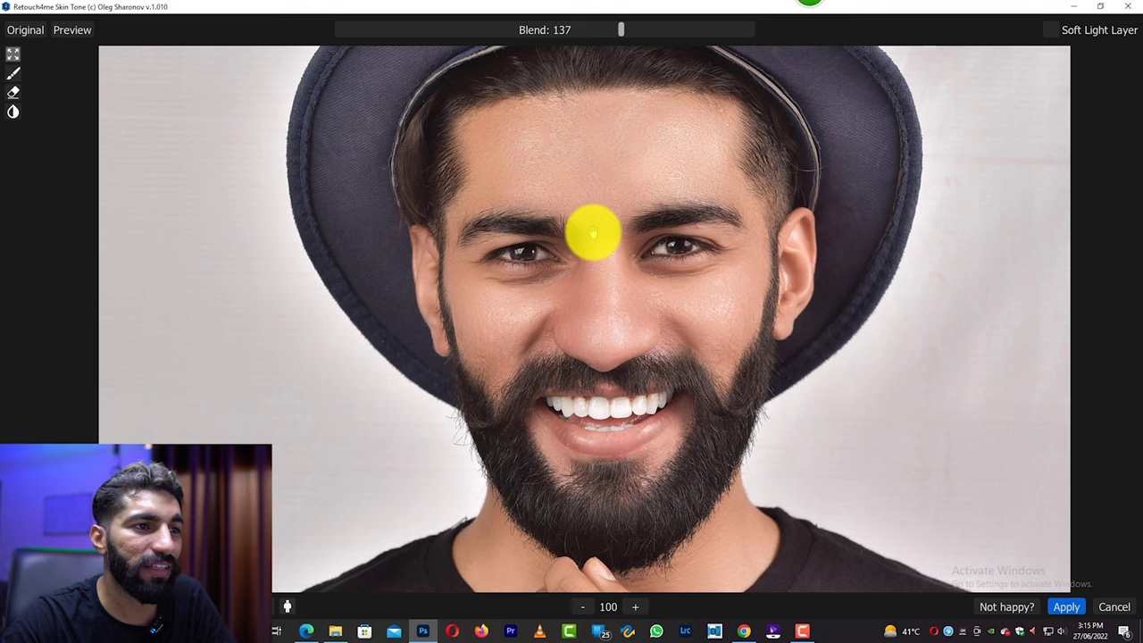
{"action": "left_click", "coordinate": [704, 33]}
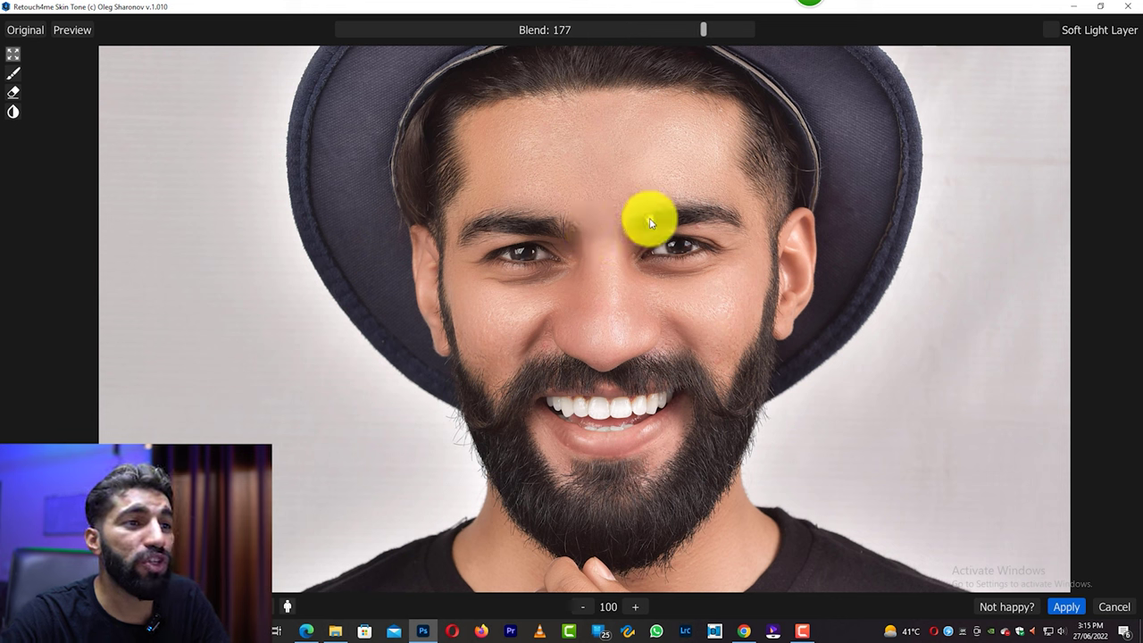
{"action": "left_click", "coordinate": [654, 257]}
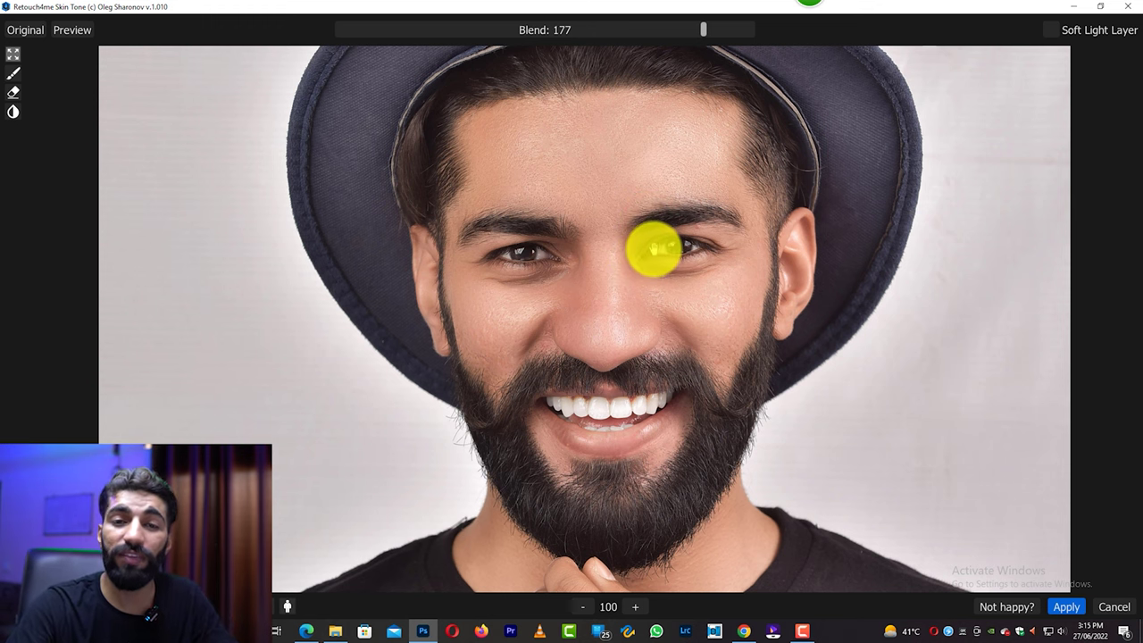
{"action": "left_click", "coordinate": [671, 251]}
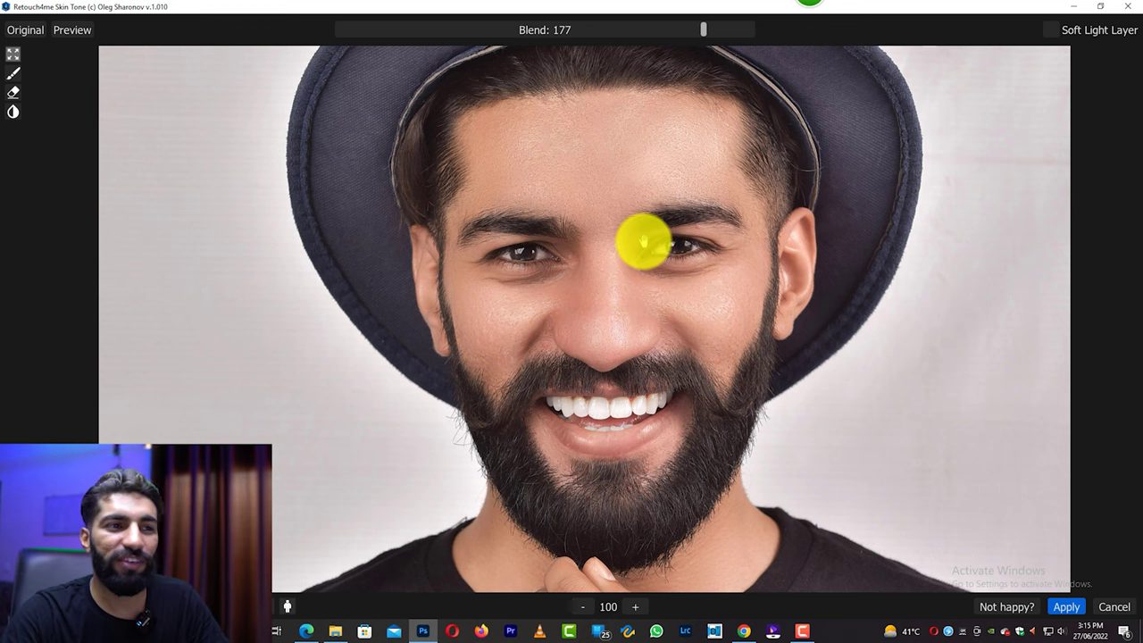
{"action": "left_click", "coordinate": [626, 281]}
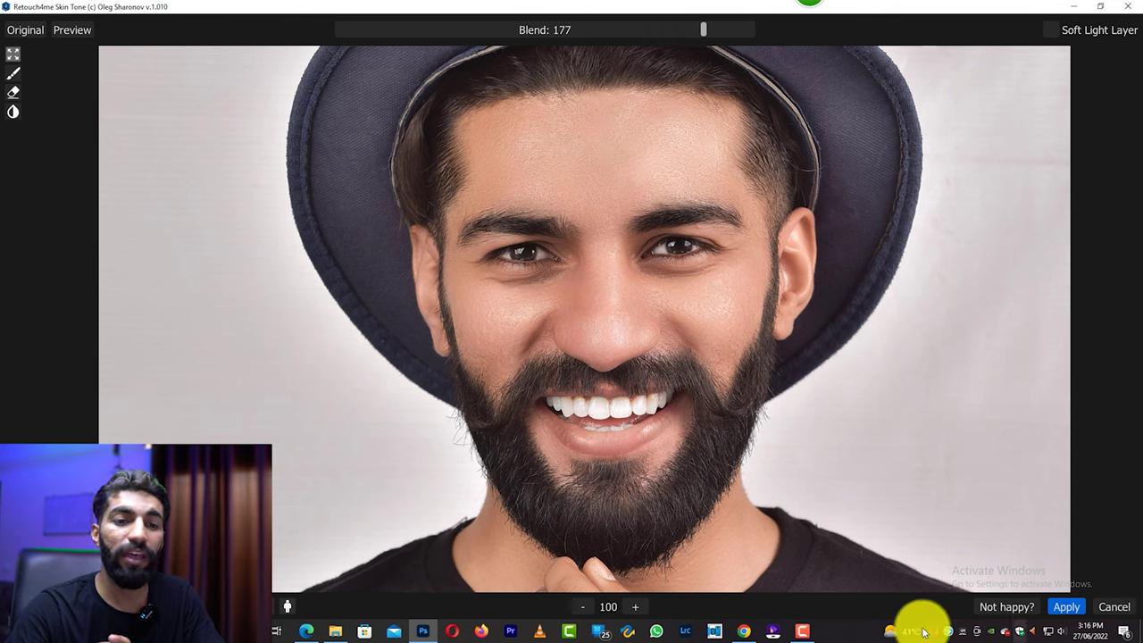
{"action": "left_click", "coordinate": [1070, 608]}
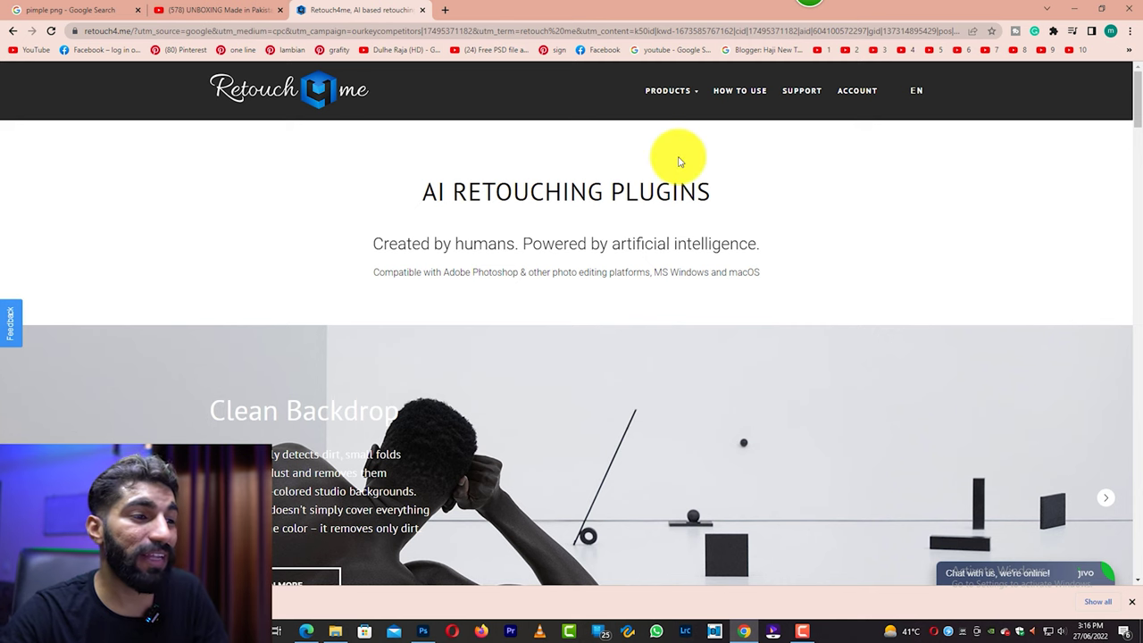
Step: Scroll the retouch4me.me homepage and open the Heal product page
{"action": "scroll", "coordinate": [676, 157], "scroll_direction": "down", "scroll_amount": 2}
{"action": "scroll", "coordinate": [676, 158], "scroll_direction": "down", "scroll_amount": 4}
{"action": "scroll", "coordinate": [676, 157], "scroll_direction": "down", "scroll_amount": 3}
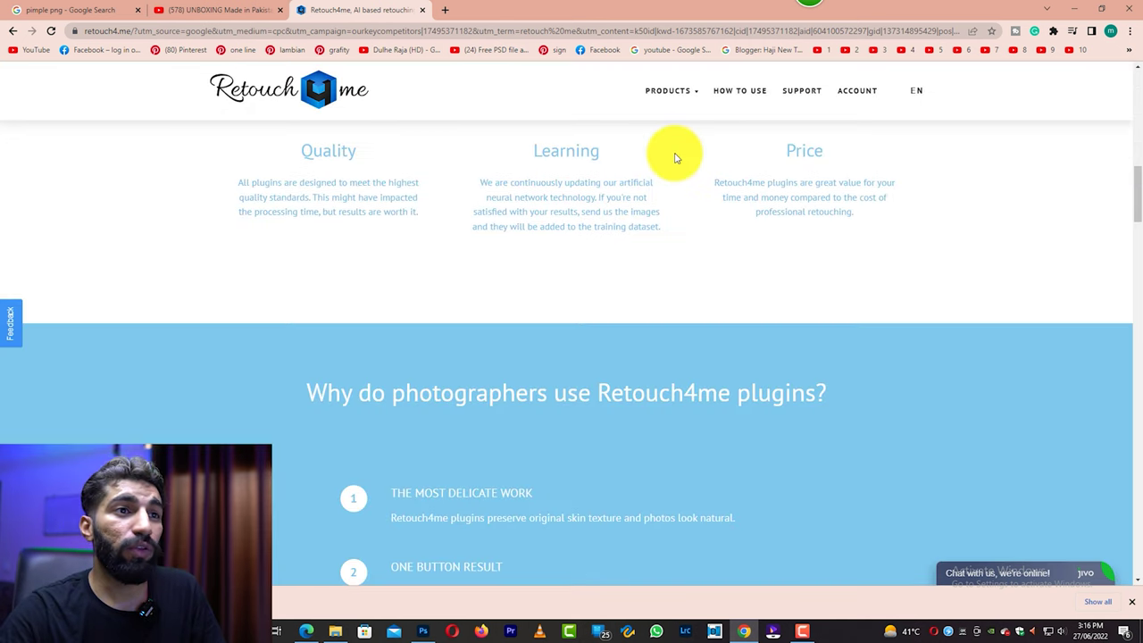
{"action": "scroll", "coordinate": [676, 152], "scroll_direction": "down", "scroll_amount": 4}
{"action": "left_click", "coordinate": [685, 94]}
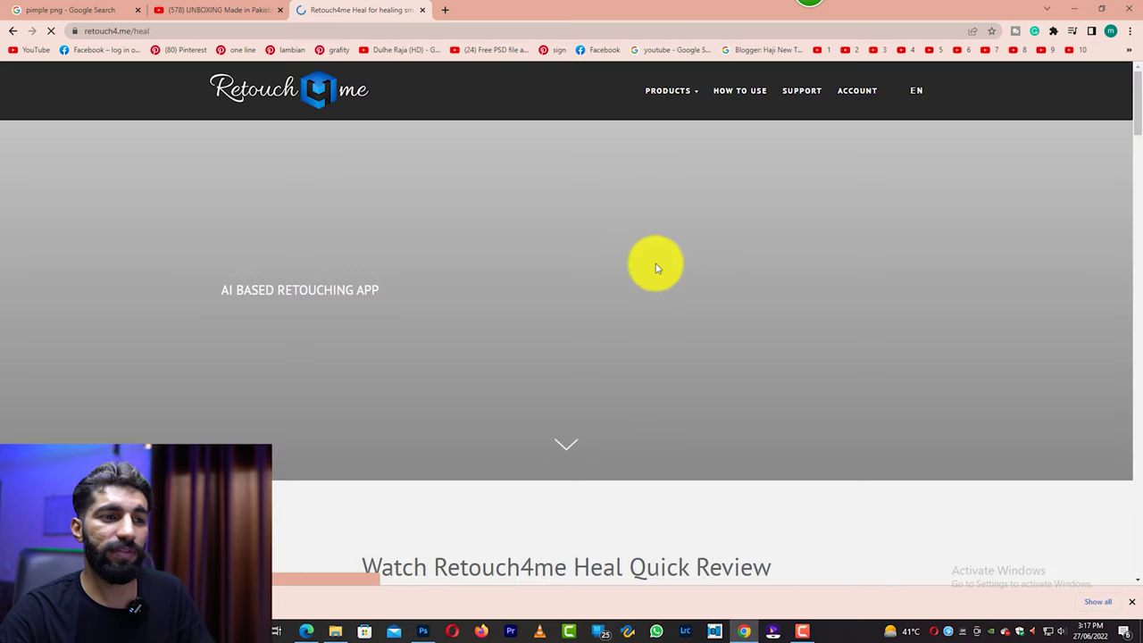
Step: Scroll down the Heal page to its installation and registration tutorial videos
{"action": "scroll", "coordinate": [657, 268], "scroll_direction": "down", "scroll_amount": 5}
{"action": "scroll", "coordinate": [658, 270], "scroll_direction": "down", "scroll_amount": 4}
{"action": "scroll", "coordinate": [660, 273], "scroll_direction": "down", "scroll_amount": 4}
{"action": "scroll", "coordinate": [662, 275], "scroll_direction": "down", "scroll_amount": 5}
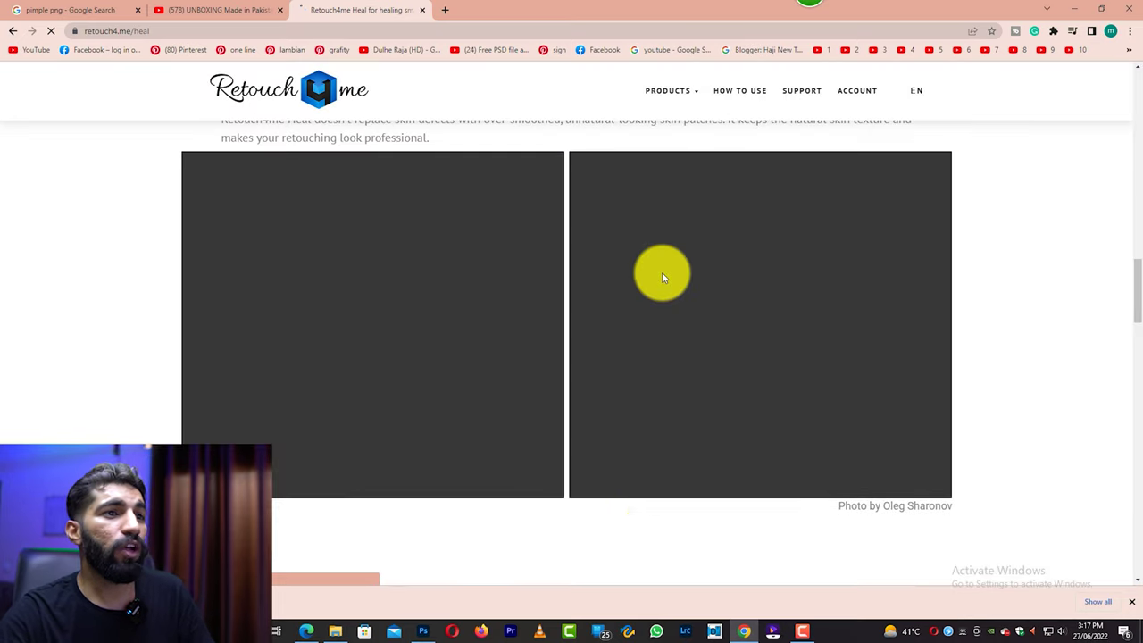
{"action": "scroll", "coordinate": [662, 271], "scroll_direction": "down", "scroll_amount": 5}
{"action": "scroll", "coordinate": [535, 150], "scroll_direction": "down", "scroll_amount": 4}
{"action": "scroll", "coordinate": [576, 157], "scroll_direction": "down", "scroll_amount": 3}
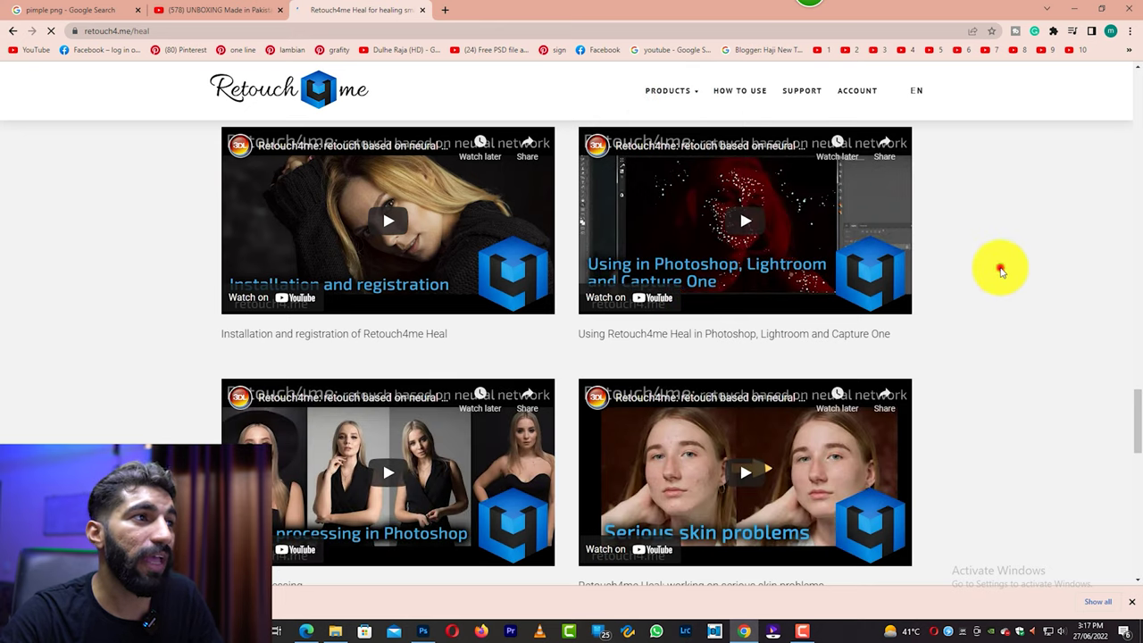
{"action": "left_click", "coordinate": [1002, 270]}
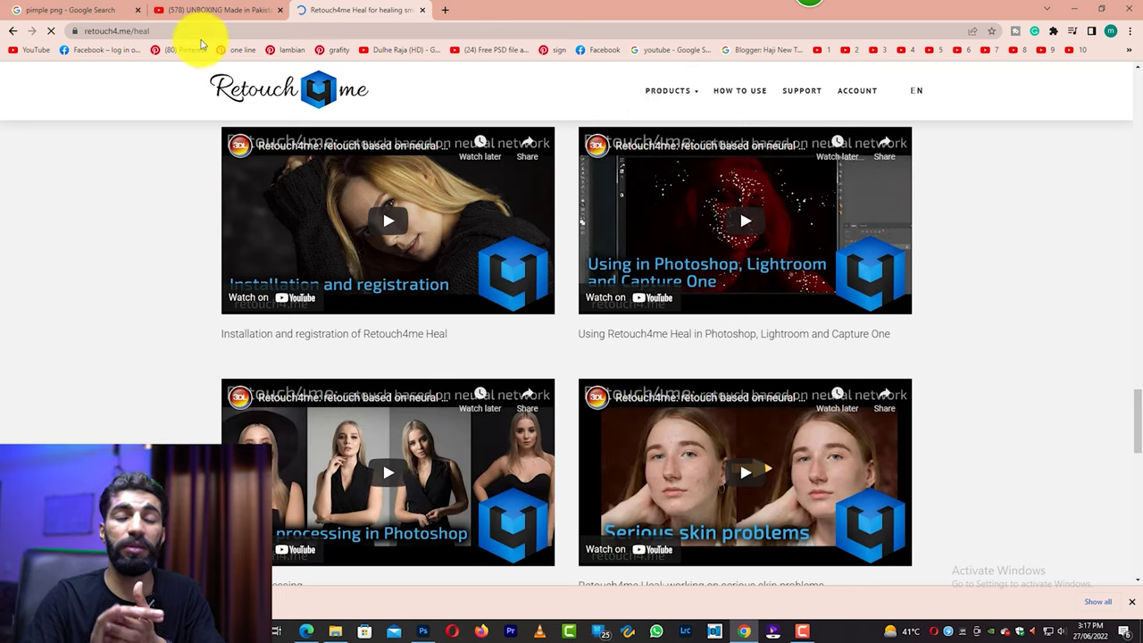